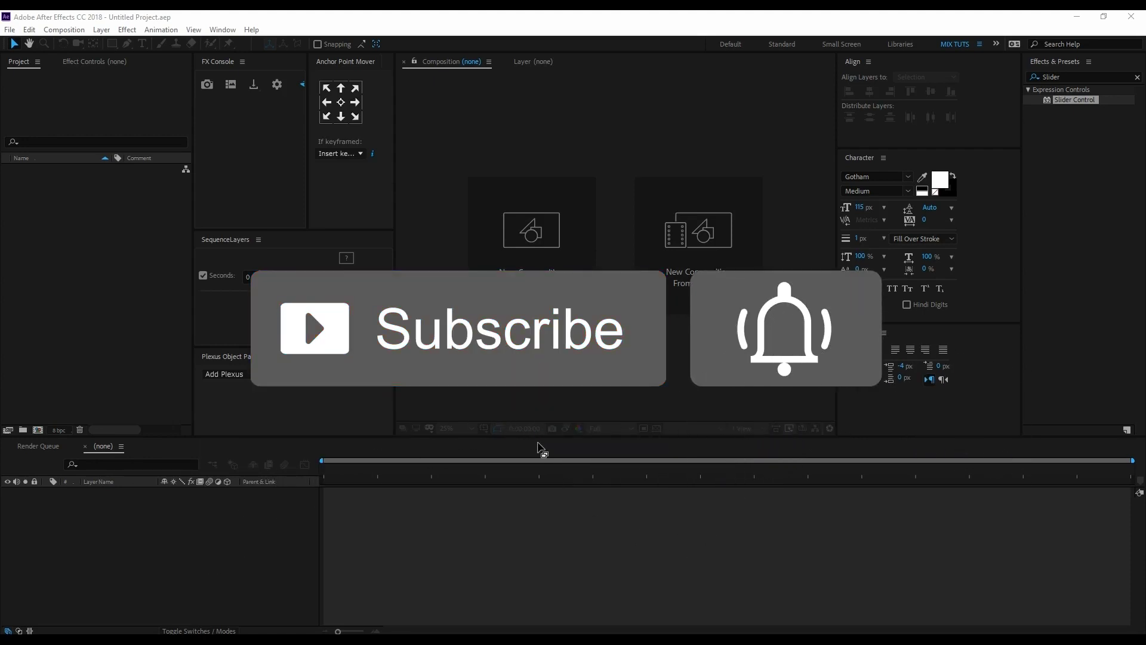
Create a new composition named 'Coutdown' with a duration of 0;01;00;00
left_click(505, 246)
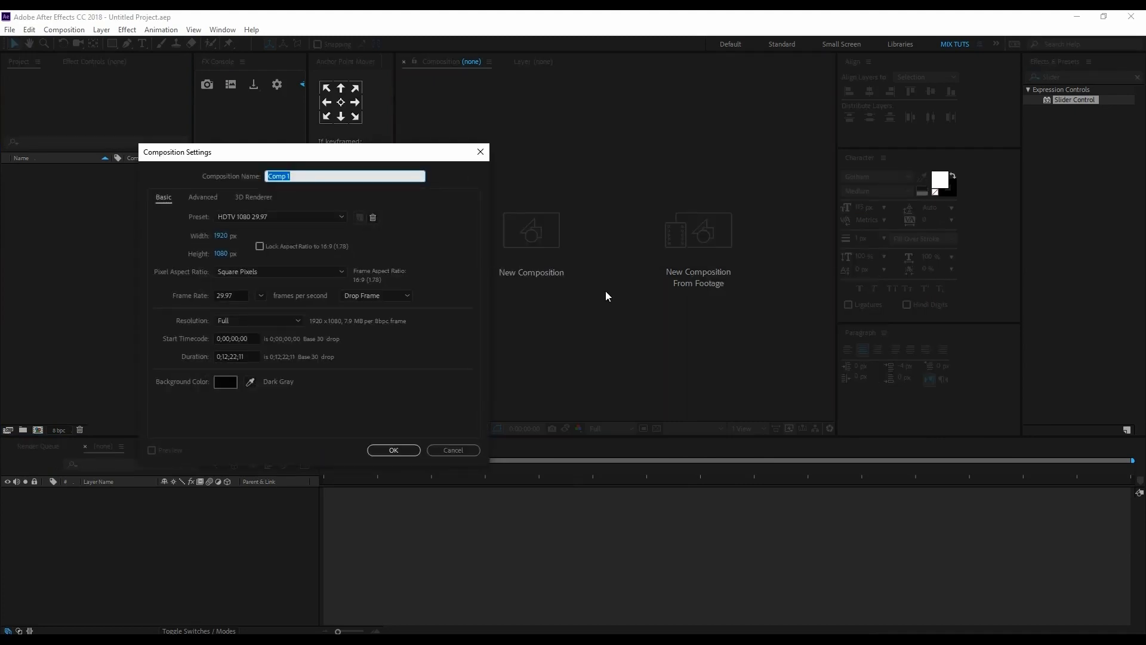
type("Coutdown")
double_click(238, 357)
type("00")
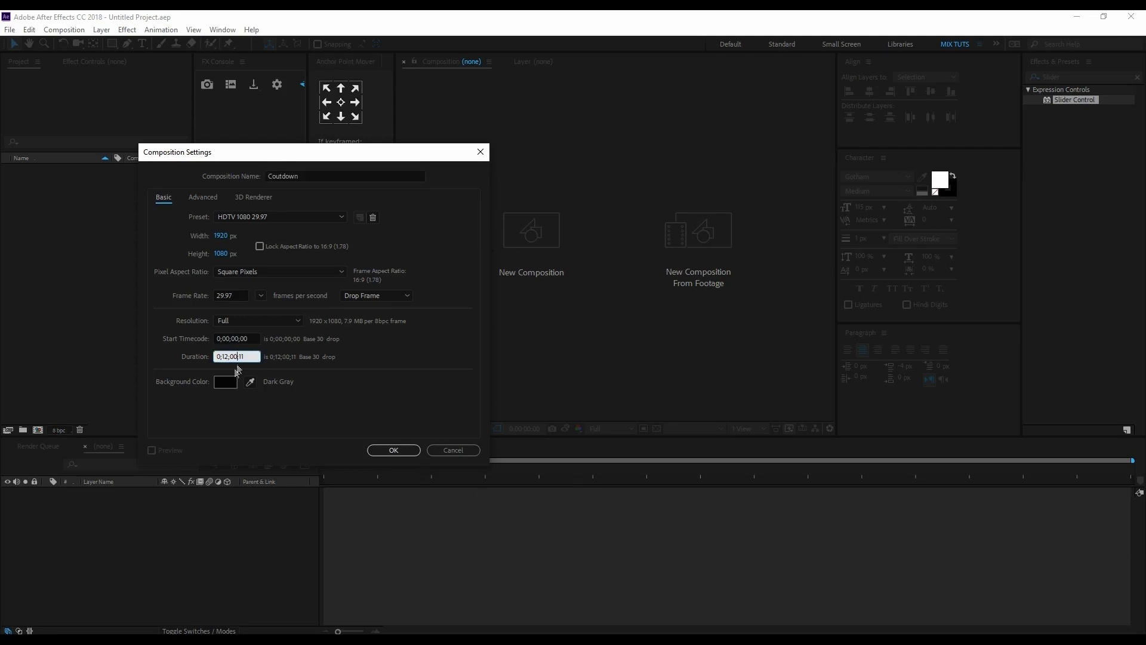
double_click(243, 357)
type("00")
double_click(229, 356)
type("01")
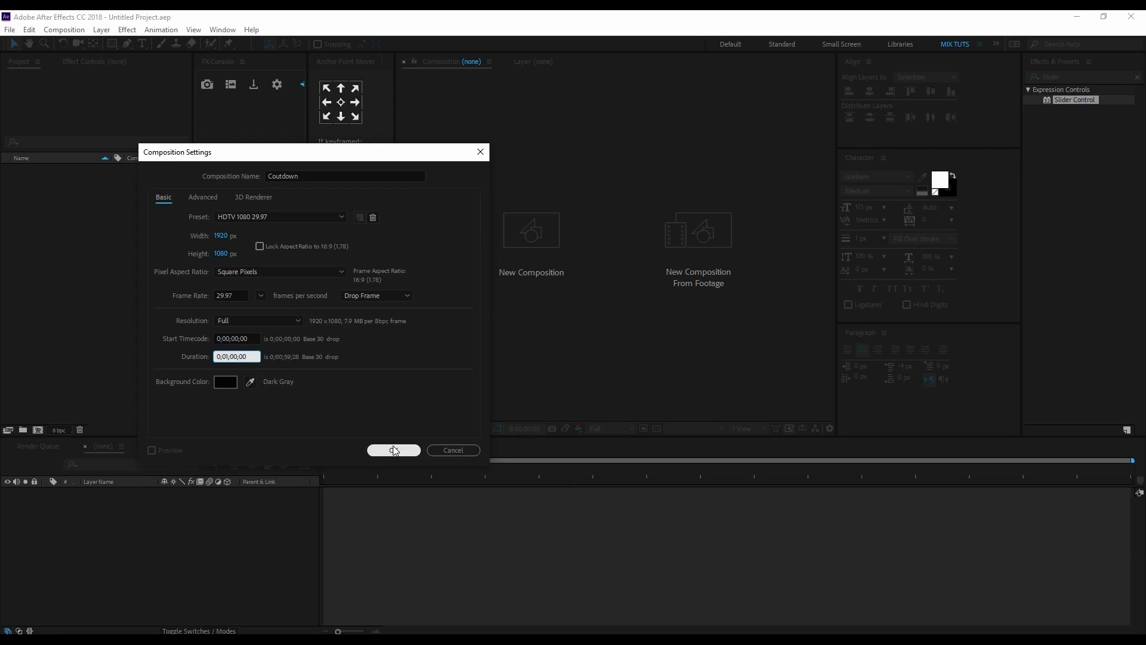
left_click(394, 450)
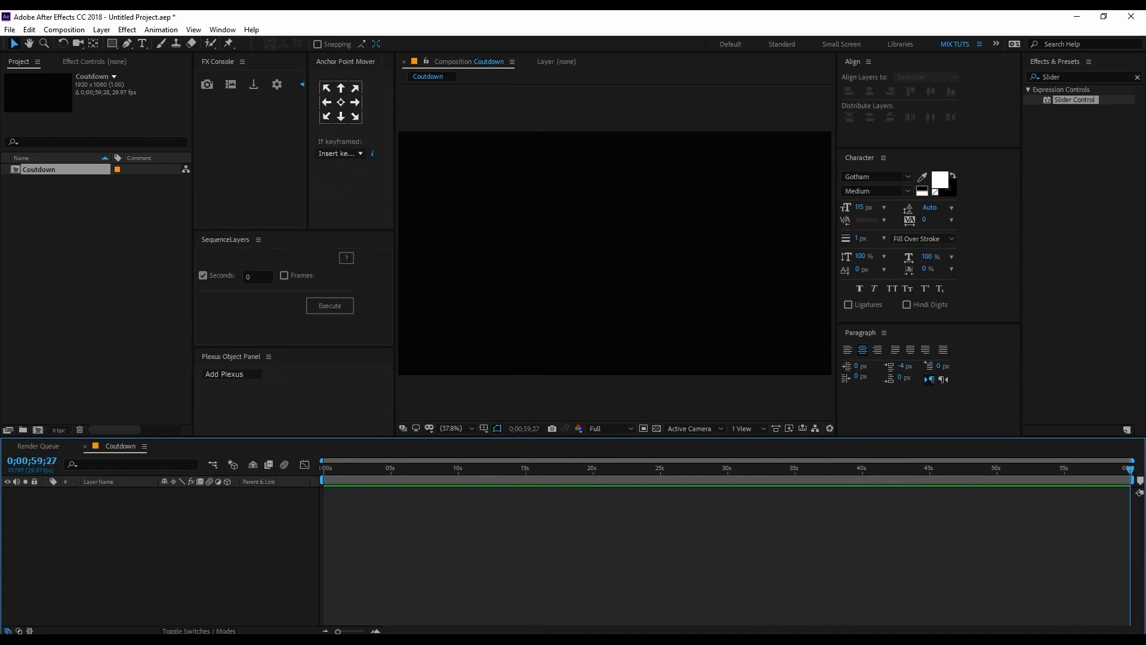
Add a dark blue solid layer named 'Bg' to the Coutdown composition
key("ctrl+t")
right_click(160, 547)
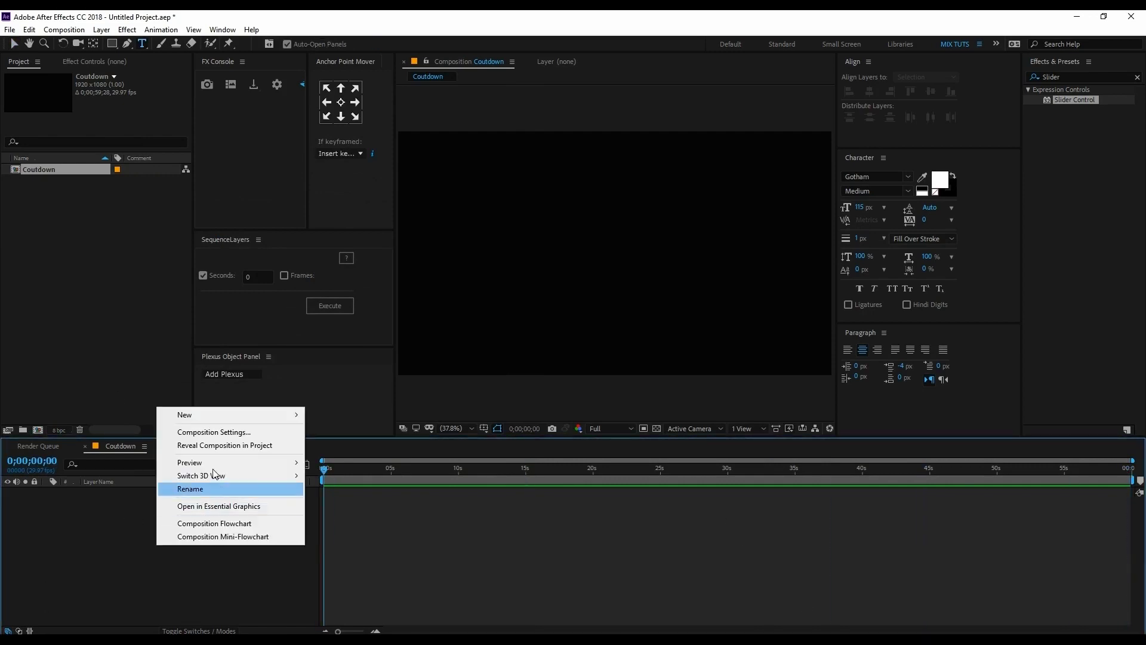
mouse_move(269, 414)
left_click(355, 446)
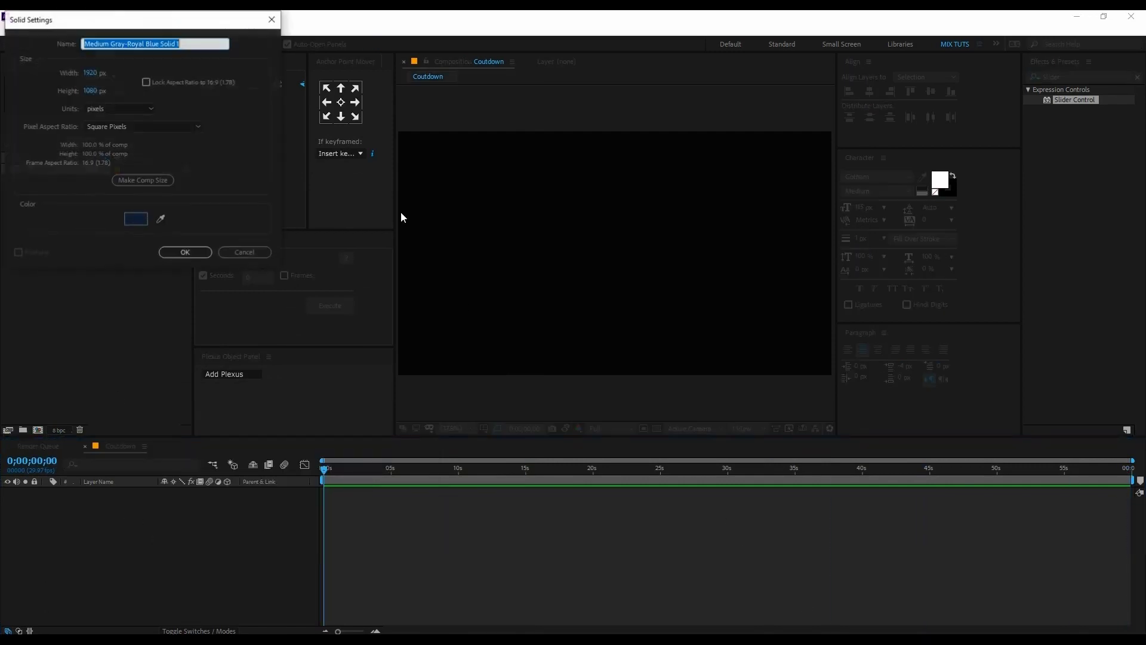
left_click(185, 252)
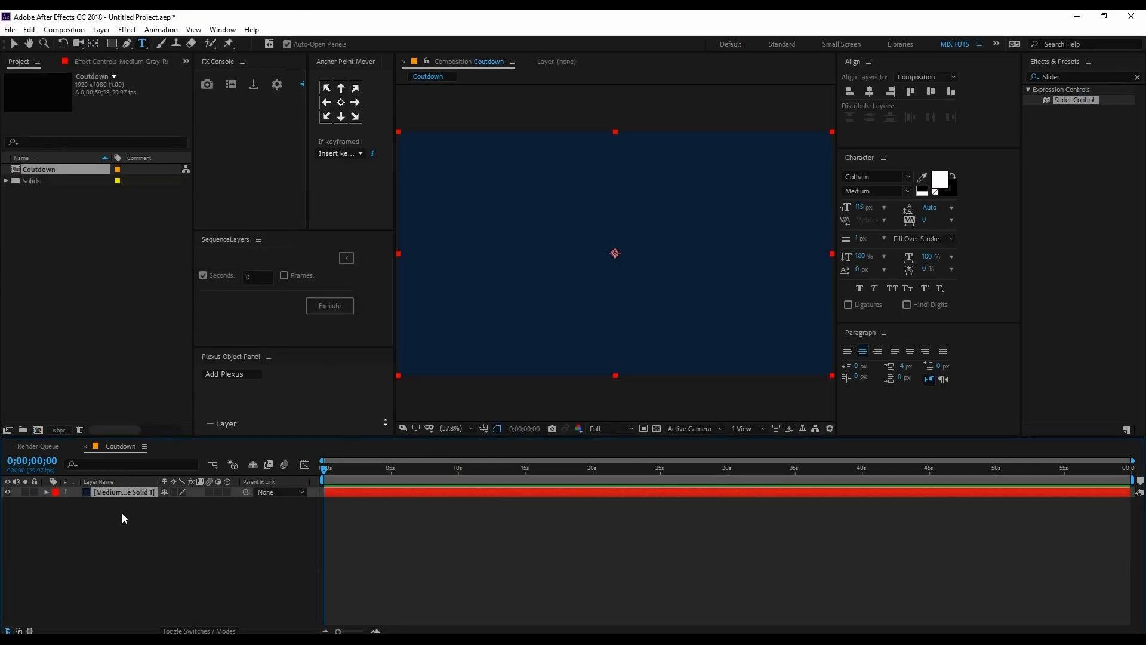
type("Bg")
key("Return")
left_click(122, 514)
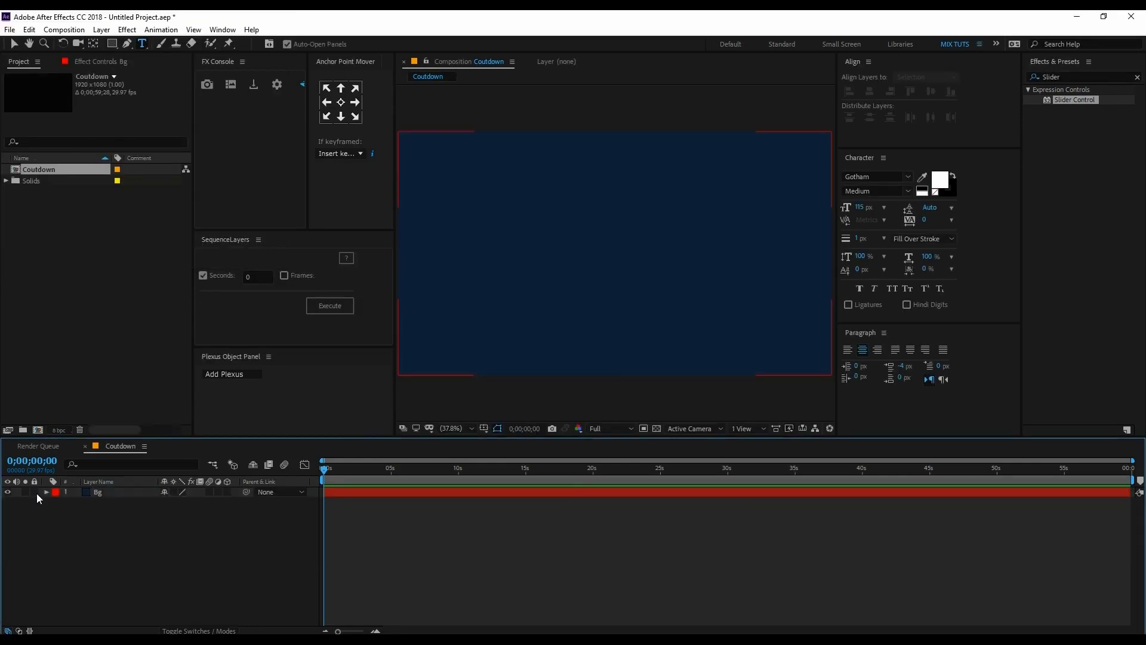
left_click(530, 247)
Type a '00' text layer and duplicate it into a ':' colon layer beside it
type("00")
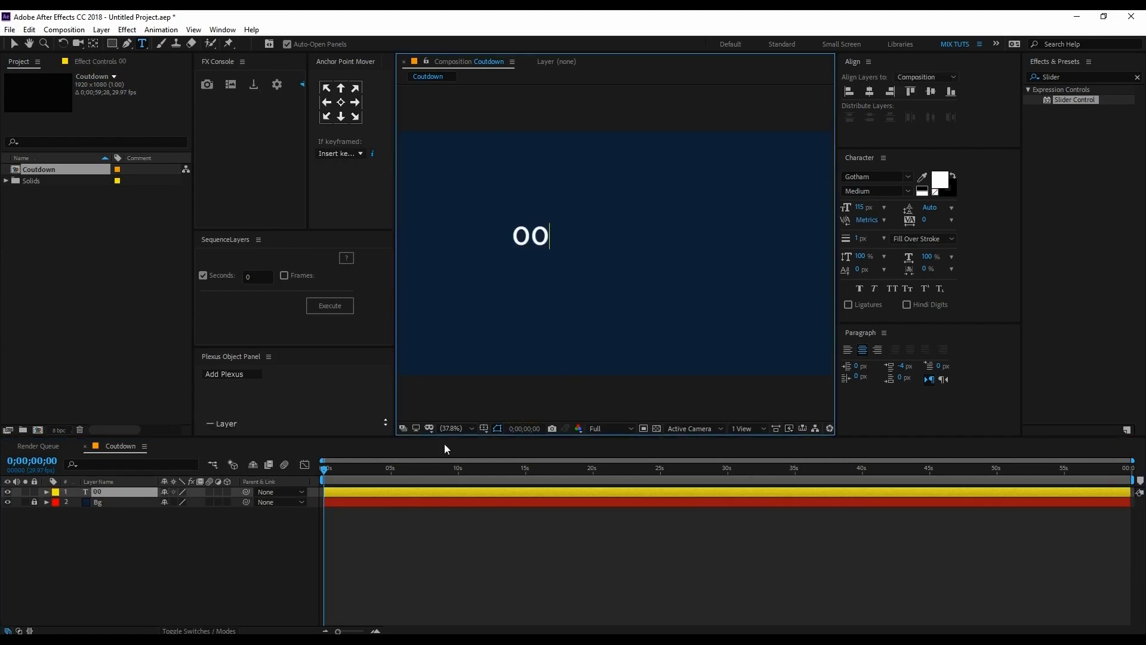
left_click(173, 557)
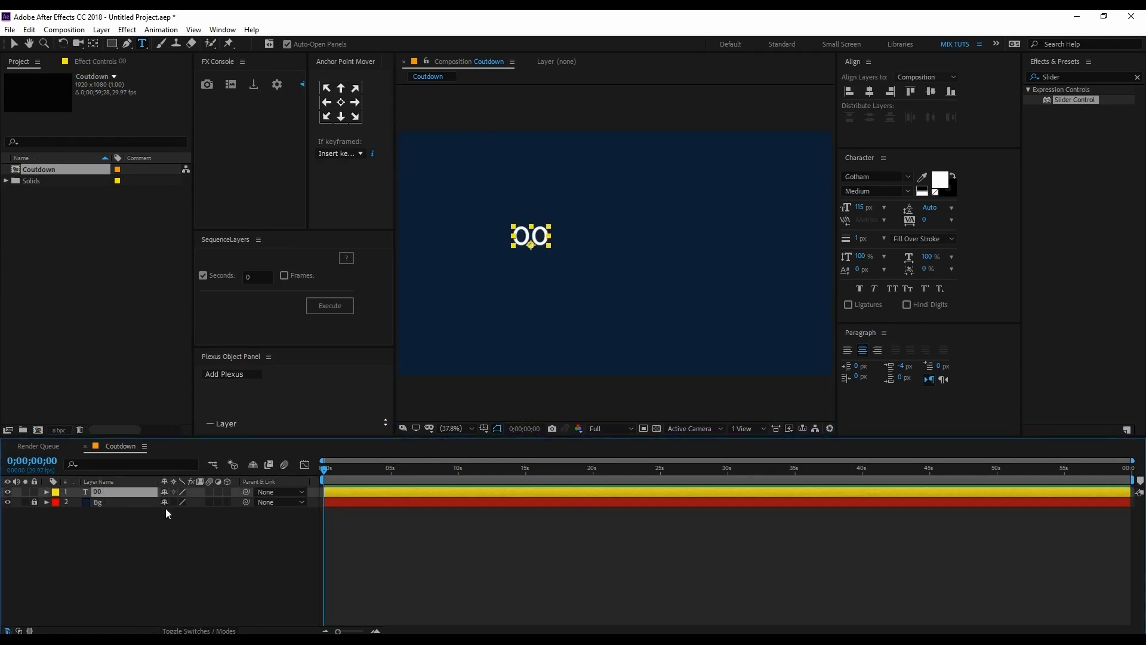
key("ctrl+d")
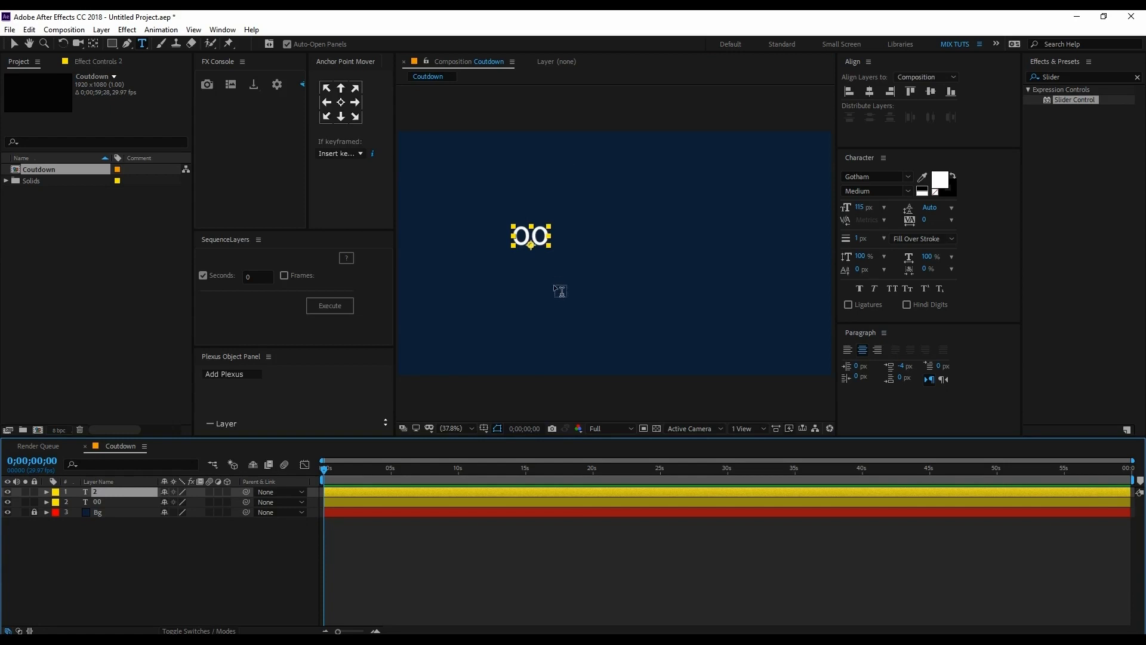
key("shift+Right")
key("shift+Right")
key("shift+Right")
key("shift+Right")
key("shift+Right")
key("shift+Right")
key("shift+Right")
key("shift+Right")
key("shift+Right")
key("shift+Right")
key("shift+Right")
key("shift+Right")
key("shift+Right")
key("shift+Right")
key("shift+Right")
key("shift+Right")
key("shift+Right")
key("shift+Right")
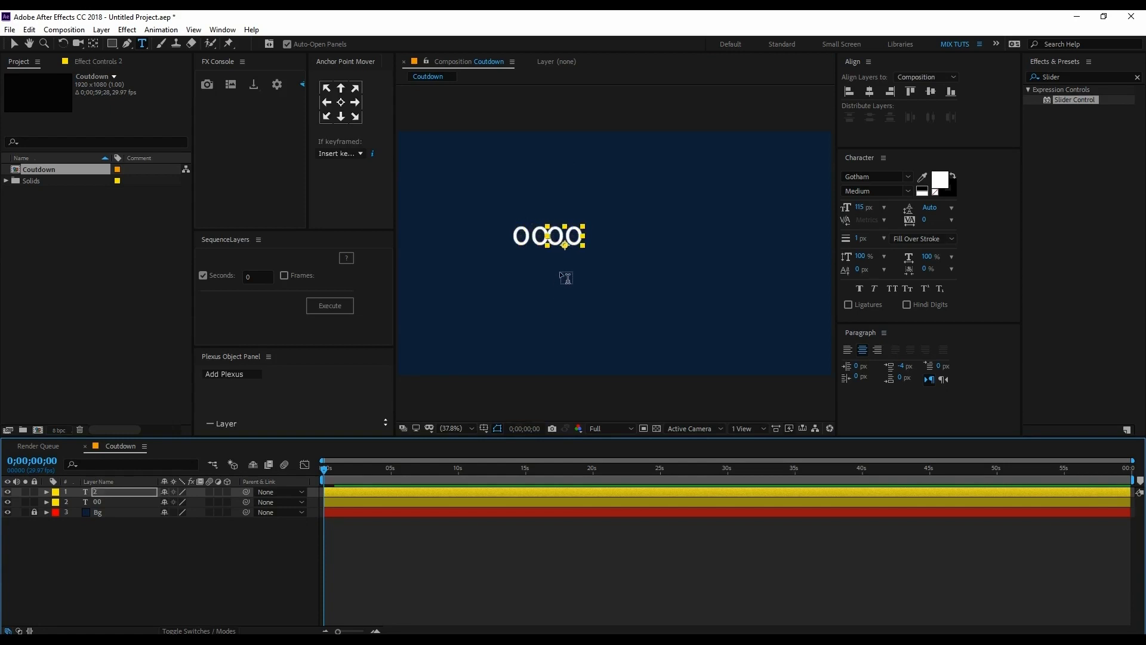
left_click(571, 239)
key("ctrl+a")
type(":")
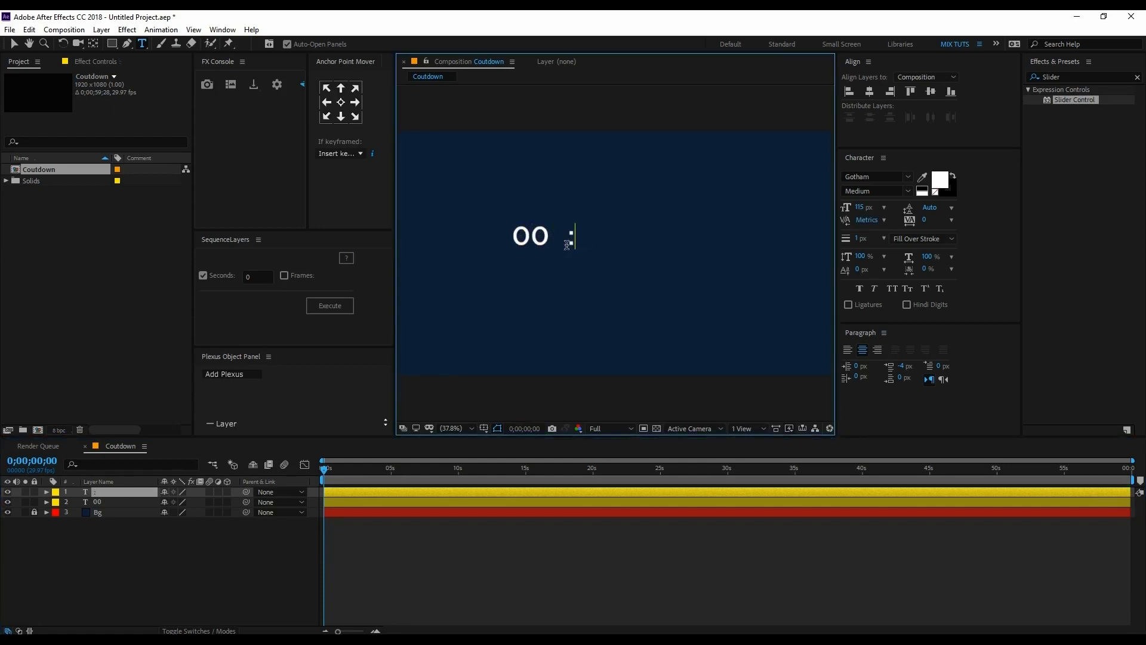
left_click(125, 538)
left_click(151, 492)
key("Return")
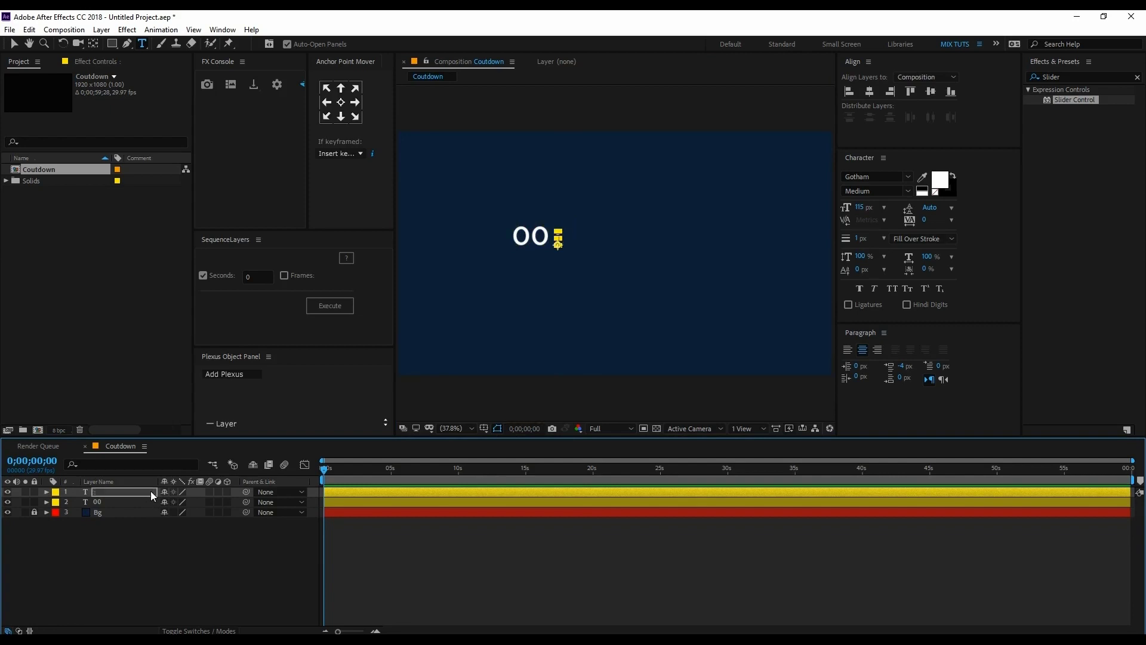
Duplicate the colon and 00 layers, nudging the copies right to spell 00:00:00
left_click_drag(119, 555, 117, 498)
key("ctrl+d")
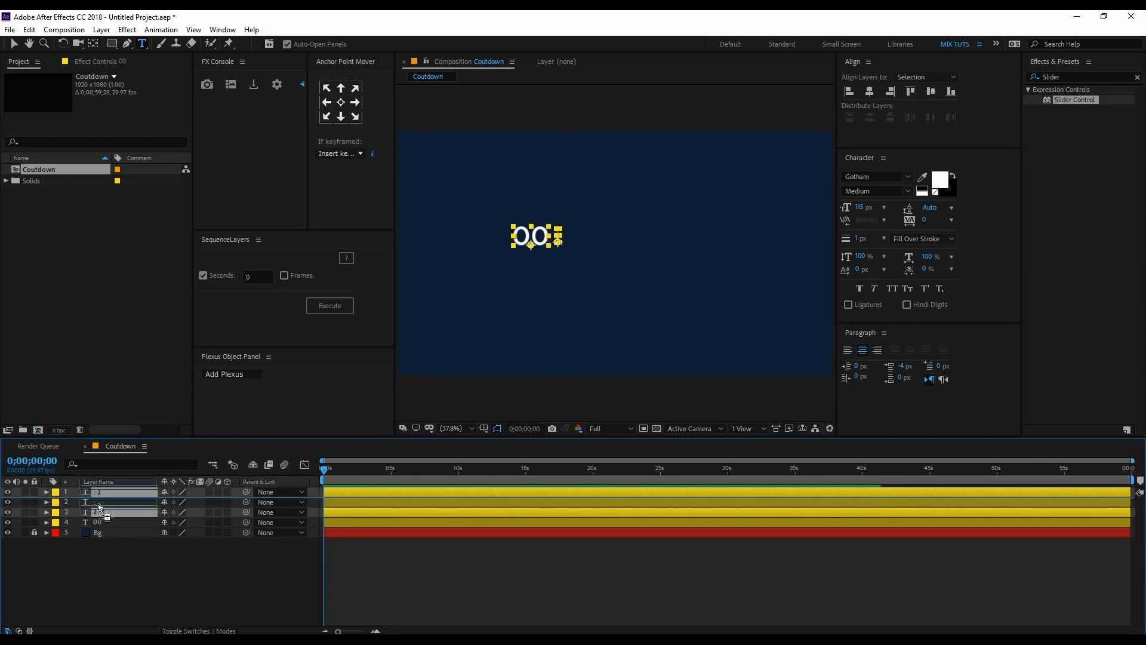
key("shift+Right")
key("shift+Right")
key("shift+Right")
key("shift+Right")
key("shift+Right")
key("shift+Right")
key("shift+Right")
key("shift+Right")
key("shift+Right")
key("shift+Right")
key("shift+Right")
key("shift+Right")
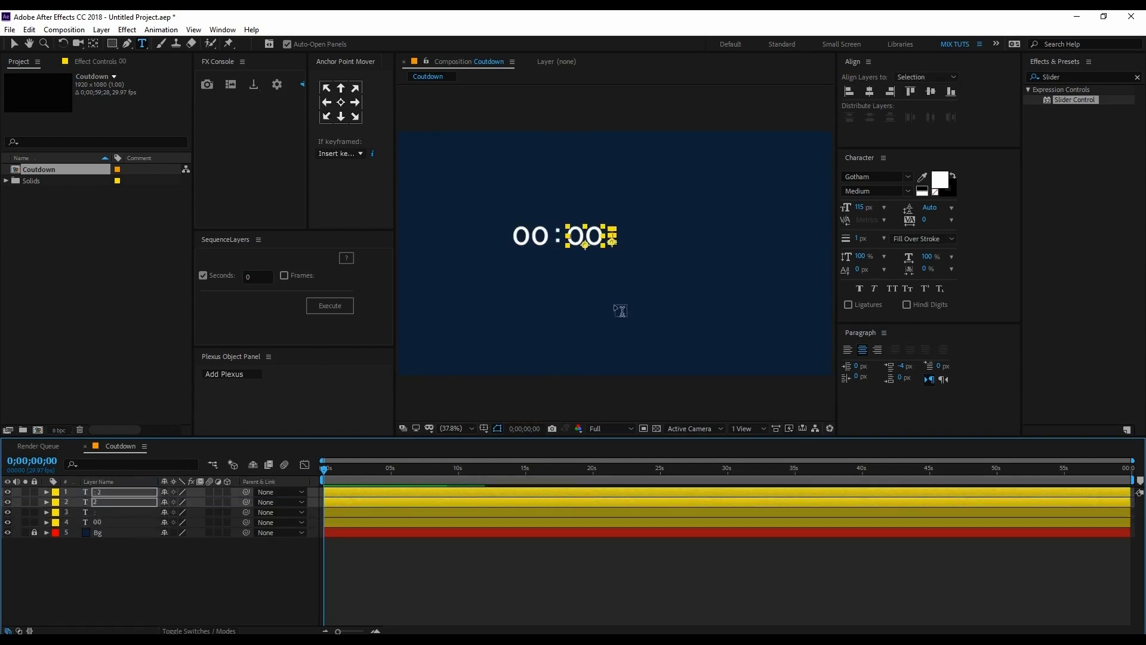
left_click(501, 293)
left_click(102, 502)
key("ctrl+d")
key("ctrl+shift+]")
key("shift+Right")
key("shift+Right")
key("shift+Right")
key("shift+Right")
key("shift+Right")
key("shift+Right")
key("shift+Right")
key("shift+Right")
key("shift+Right")
key("shift+Right")
key("shift+Right")
key("shift+Right")
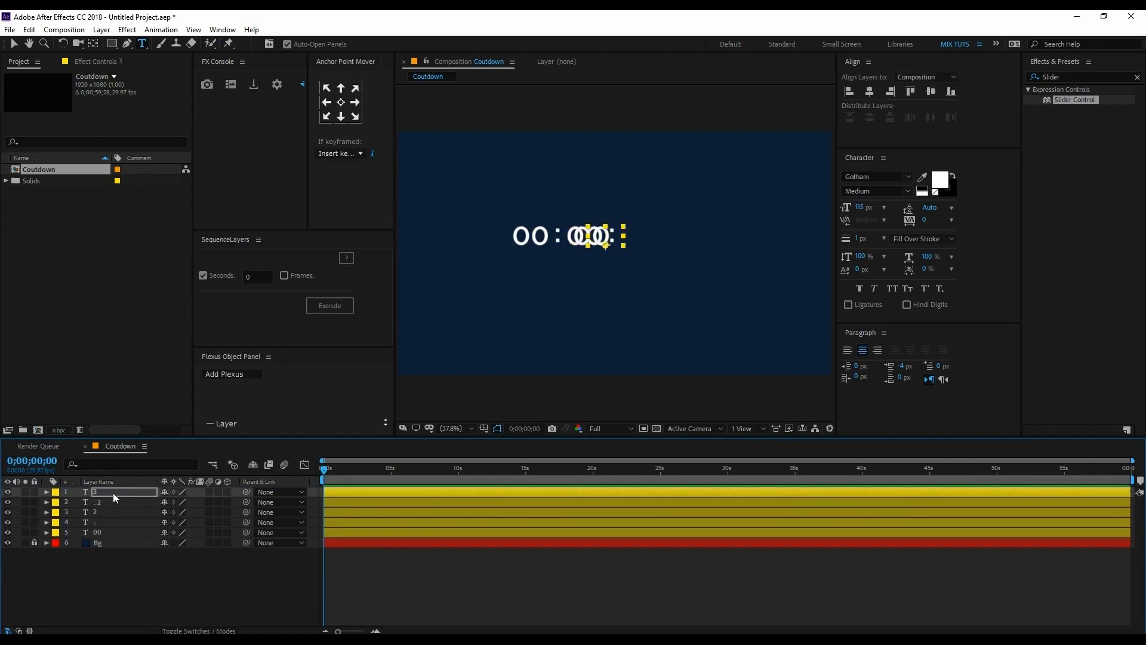
key("Return")
left_click(193, 572)
Centre all the text layers in the frame using the safe-area guides
key("ctrl+a")
key("v")
key("apostrophe")
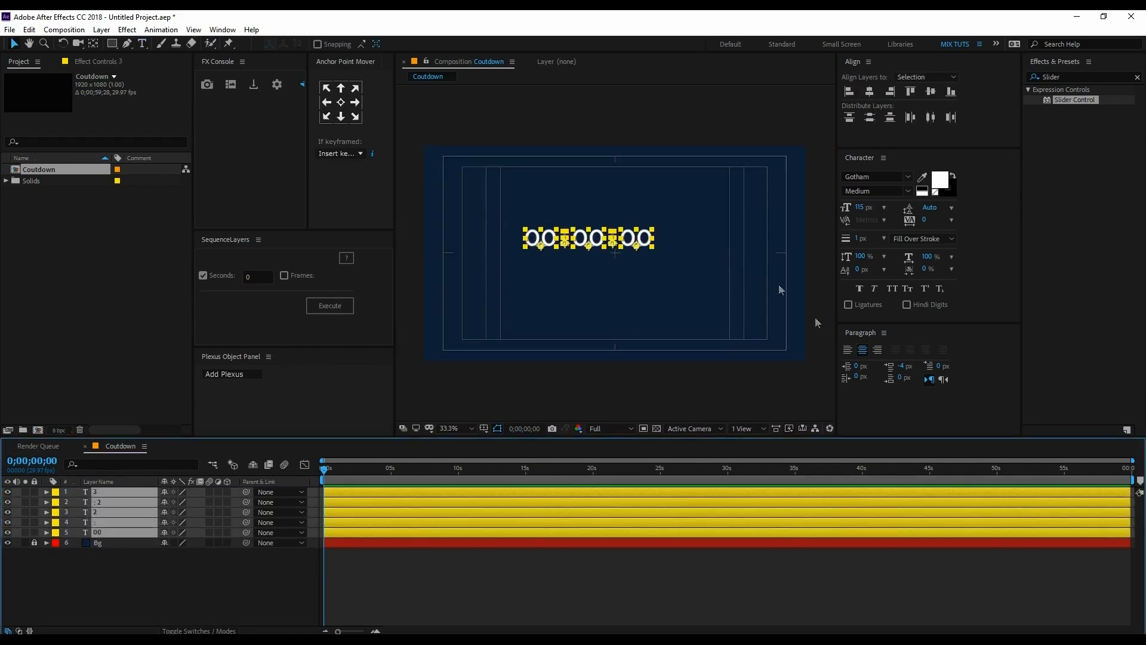
scroll(618, 257, "down", 1)
left_click(270, 589)
key("apostrophe")
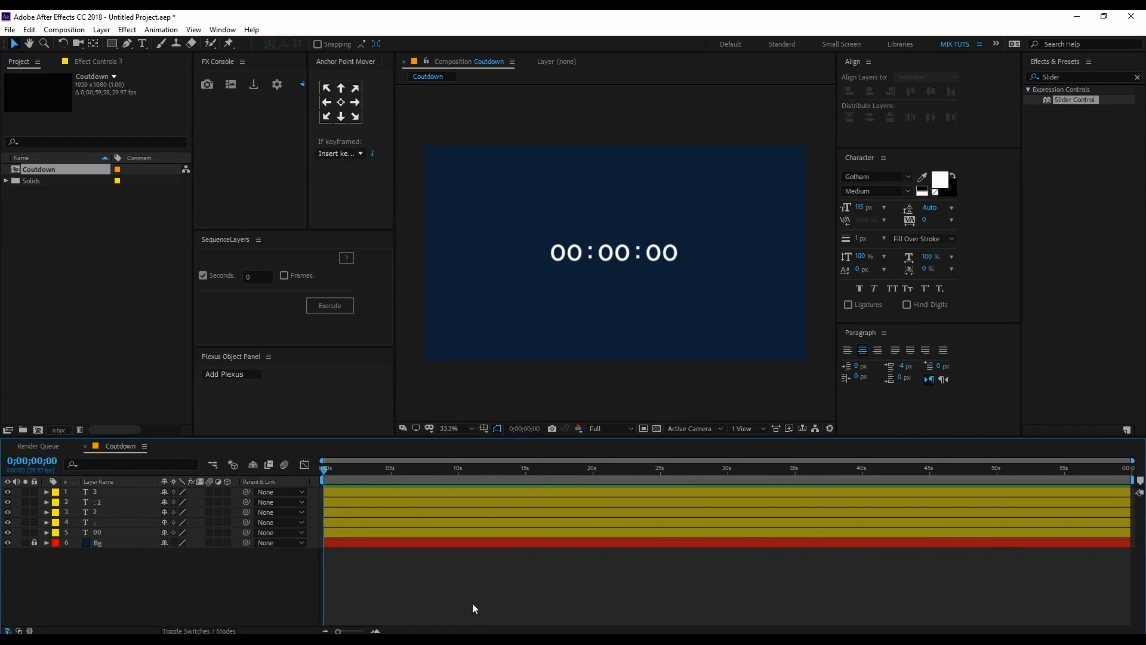
left_click(119, 522)
Rename the right-hand seconds digit layer to 'sec'
left_click(225, 579)
left_click(670, 253)
left_click(101, 492)
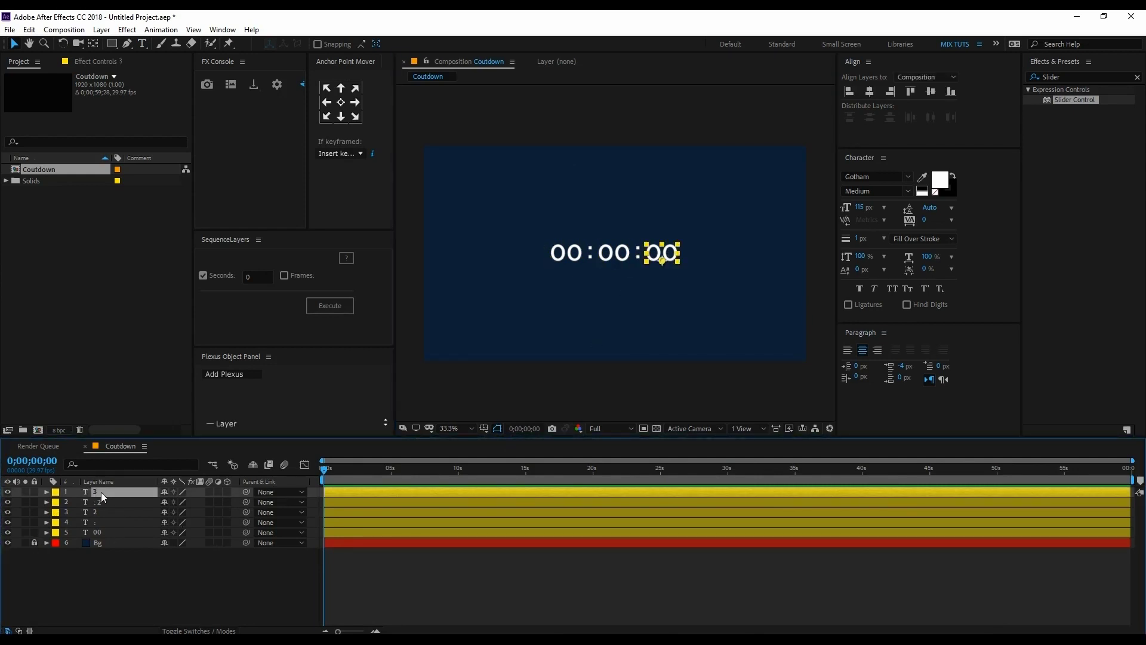
key("Return")
type("sec")
key("Return")
Rename the middle digit layer 'Min' and the left digit layer 'Hour'
left_click(119, 512)
key("Return")
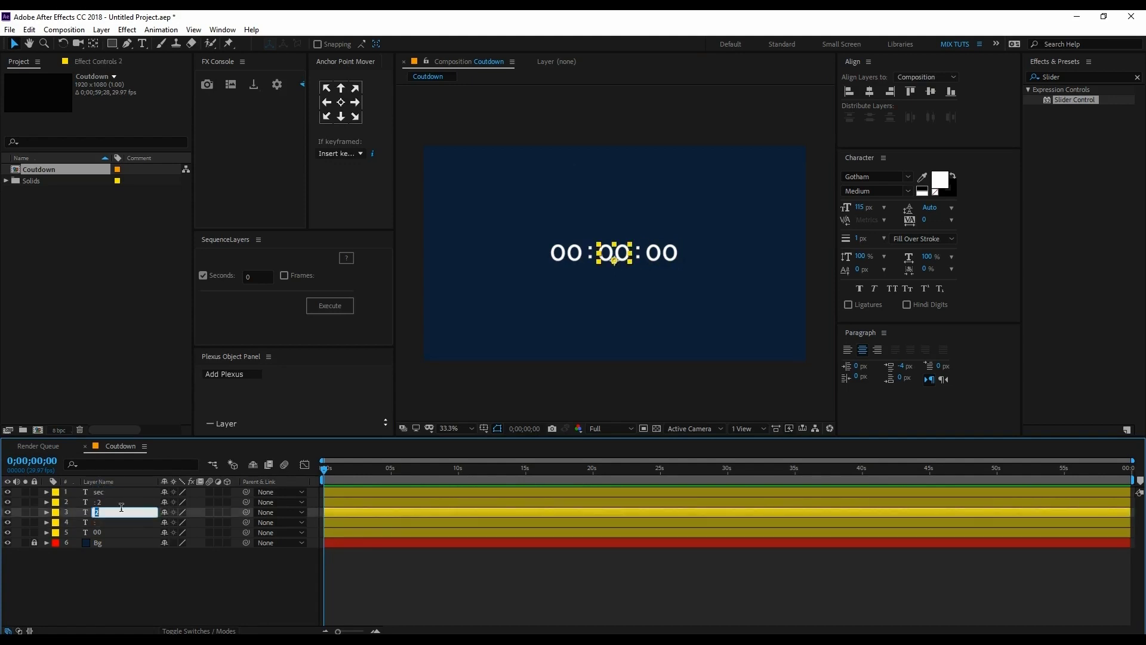
type("Min")
key("Return")
left_click(108, 535)
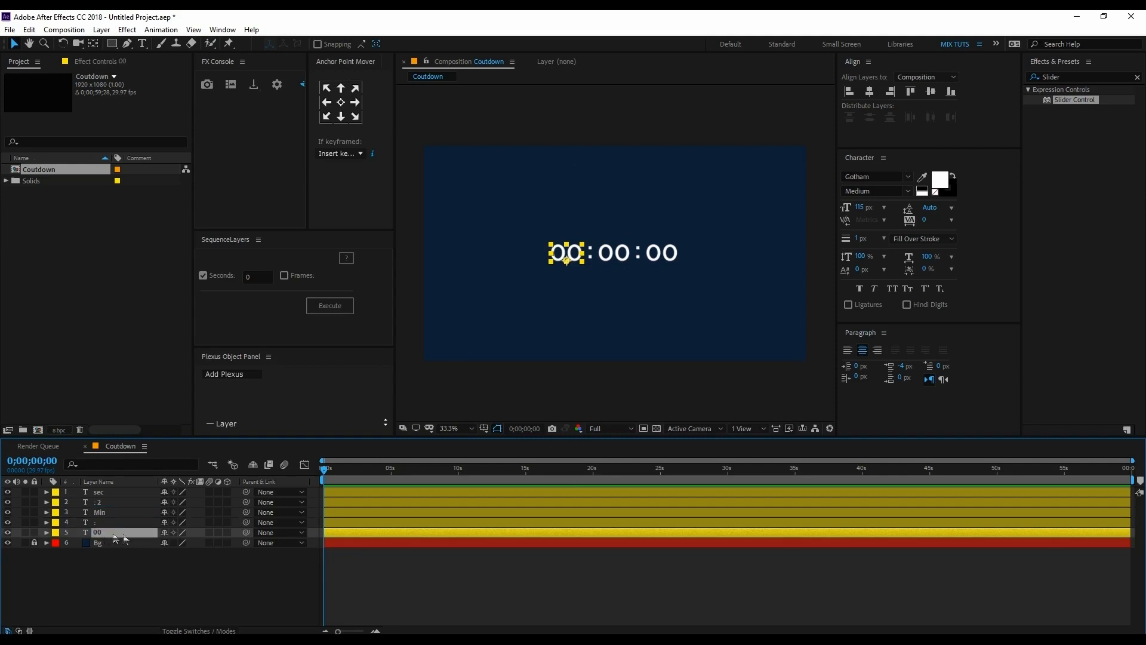
key("Return")
type("H")
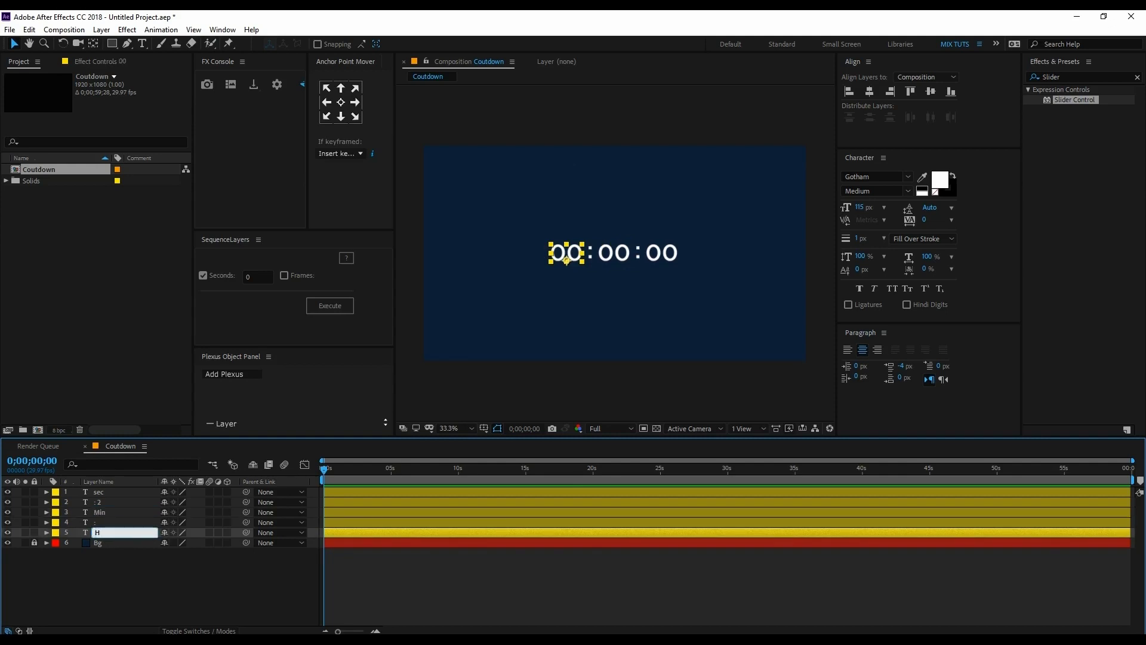
type("rour")
key("Return")
Apply a Slider Control to the sec layer and expand its Text group to Source Text
left_click_drag(1075, 100, 364, 491)
key("space")
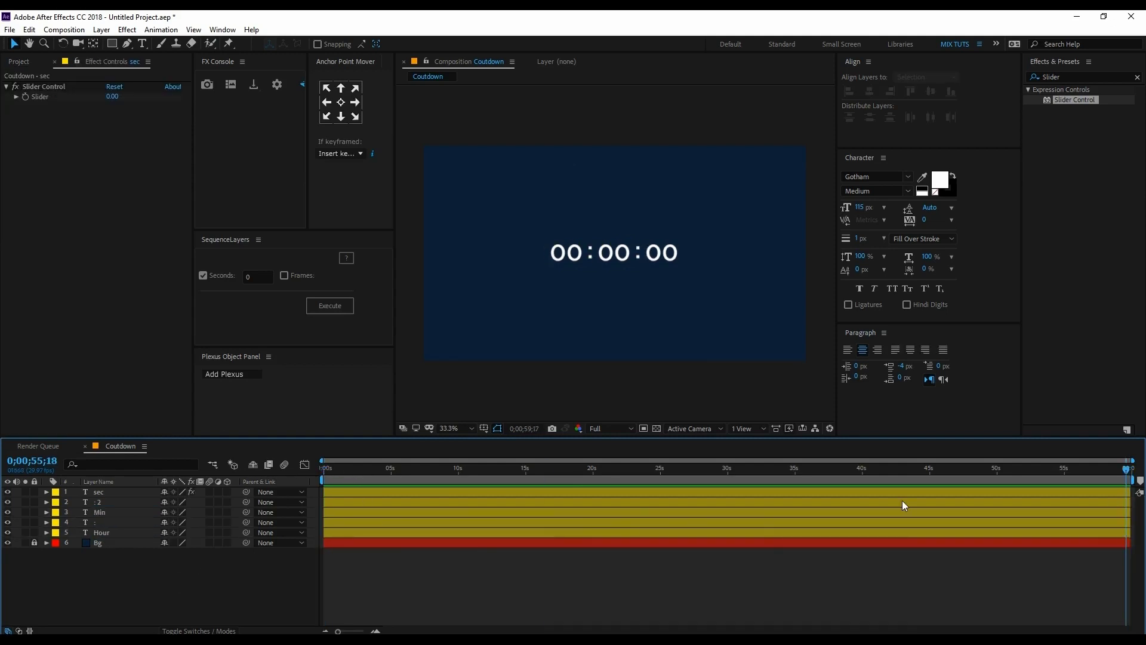
left_click(83, 492)
left_click(47, 492)
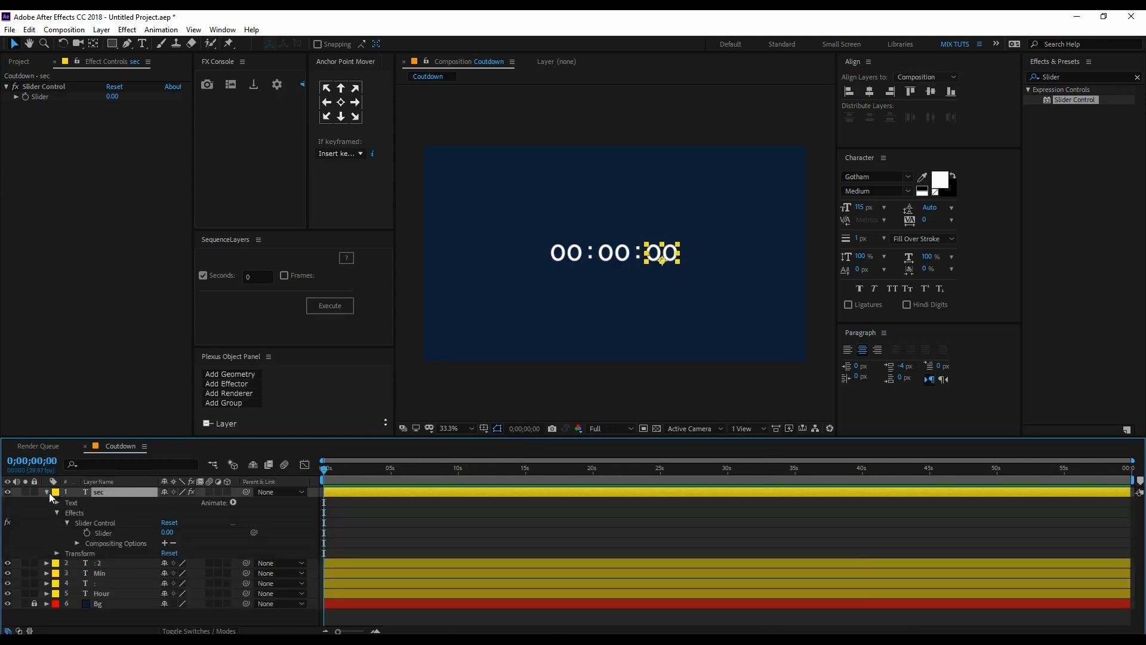
left_click(57, 510)
left_click(56, 503)
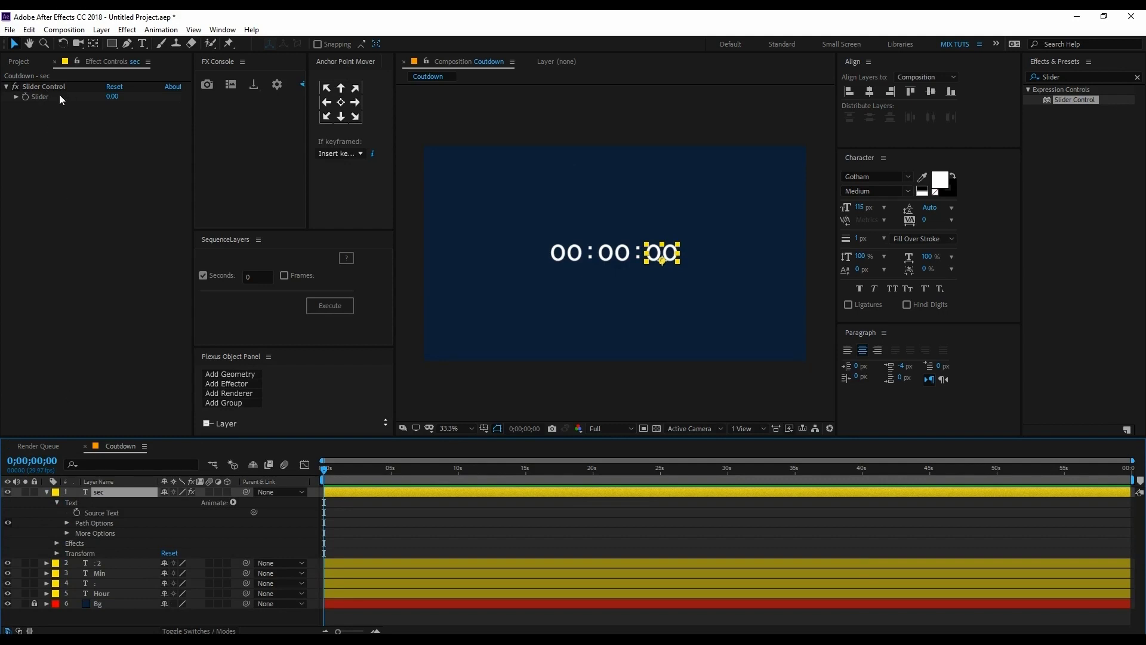
Add a Source Text expression on sec linked to effect("Slider Control")("Slider")
left_click(76, 513, "alt")
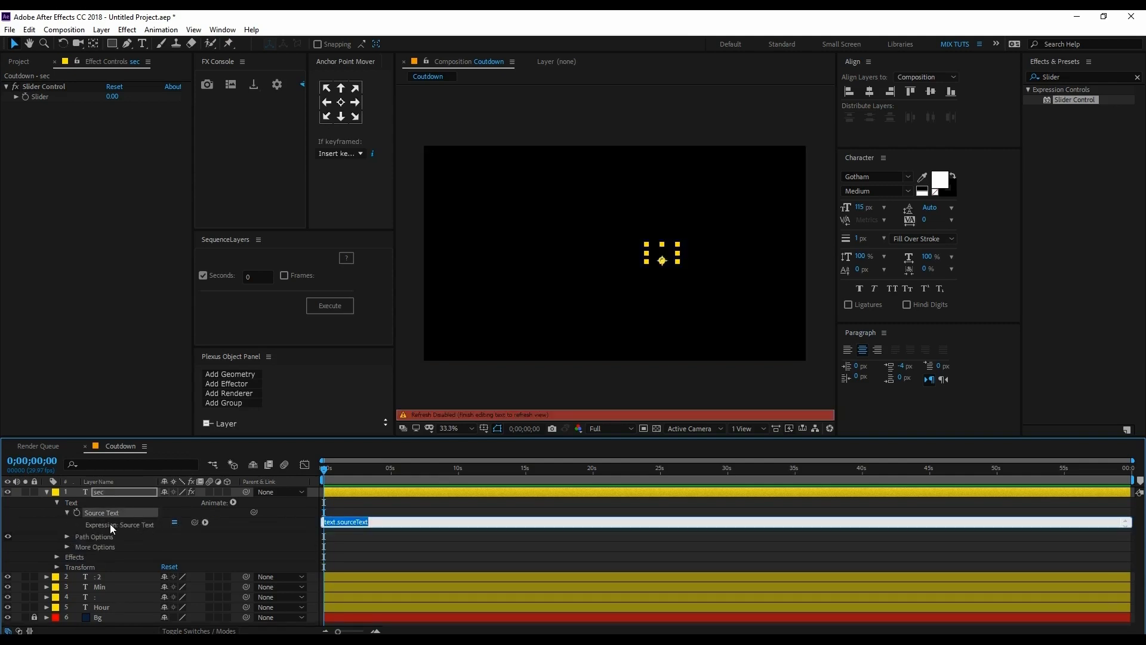
left_click_drag(194, 522, 44, 95)
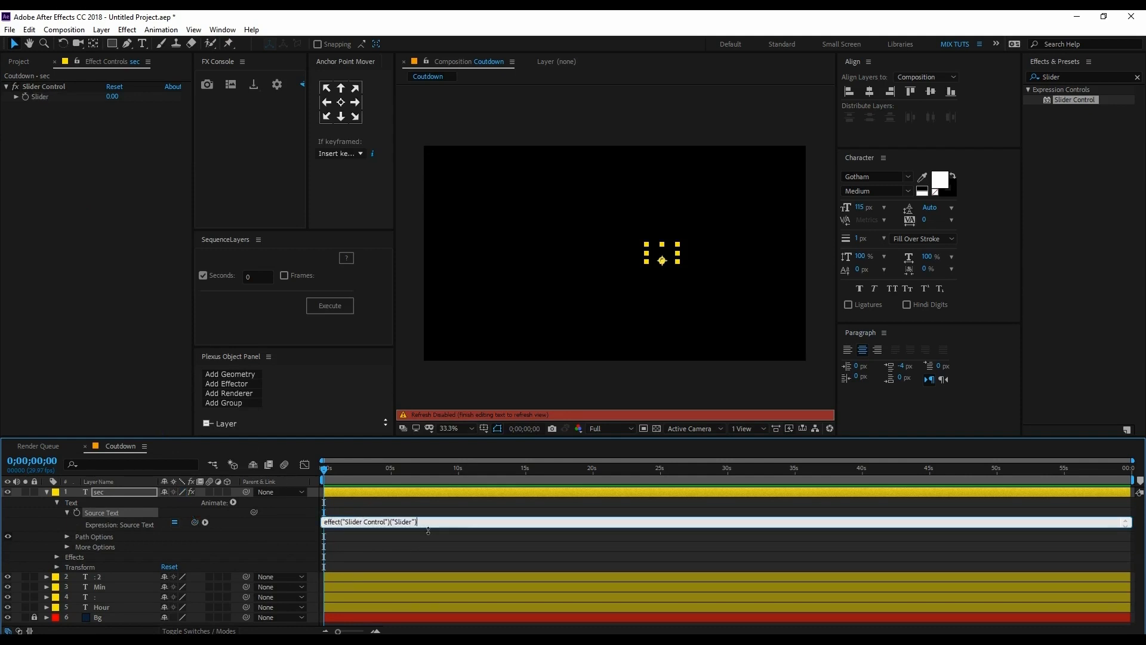
left_click(428, 544)
left_click(27, 102)
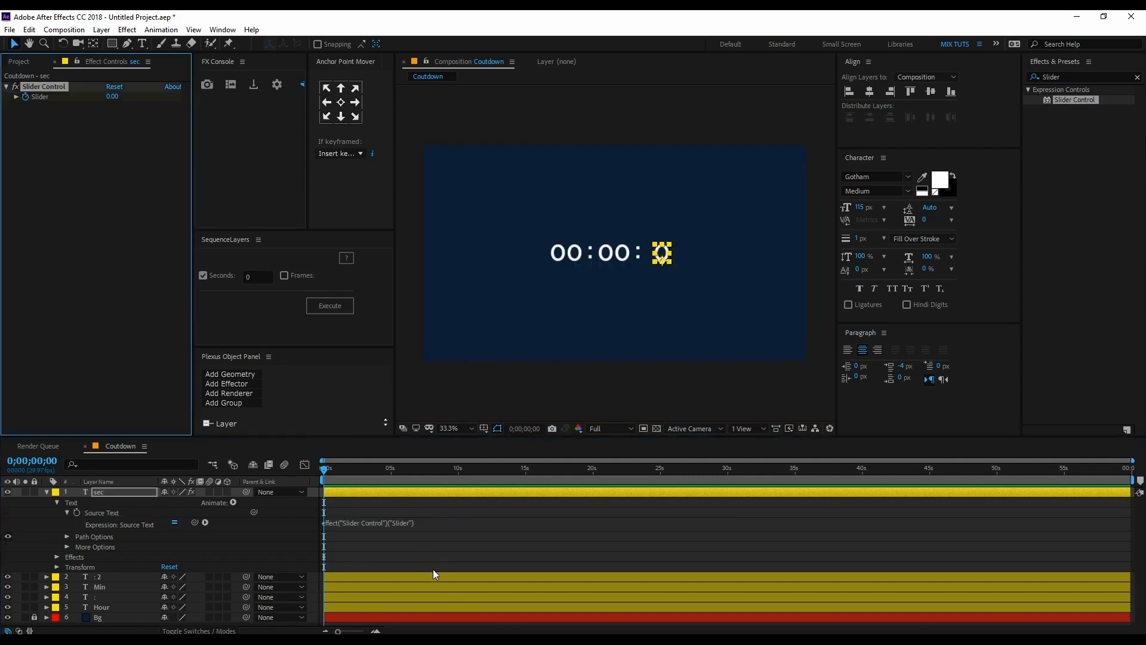
Set the Slider to 60 on the composition's last frame, then return to frame 0
left_click(333, 477)
key("space")
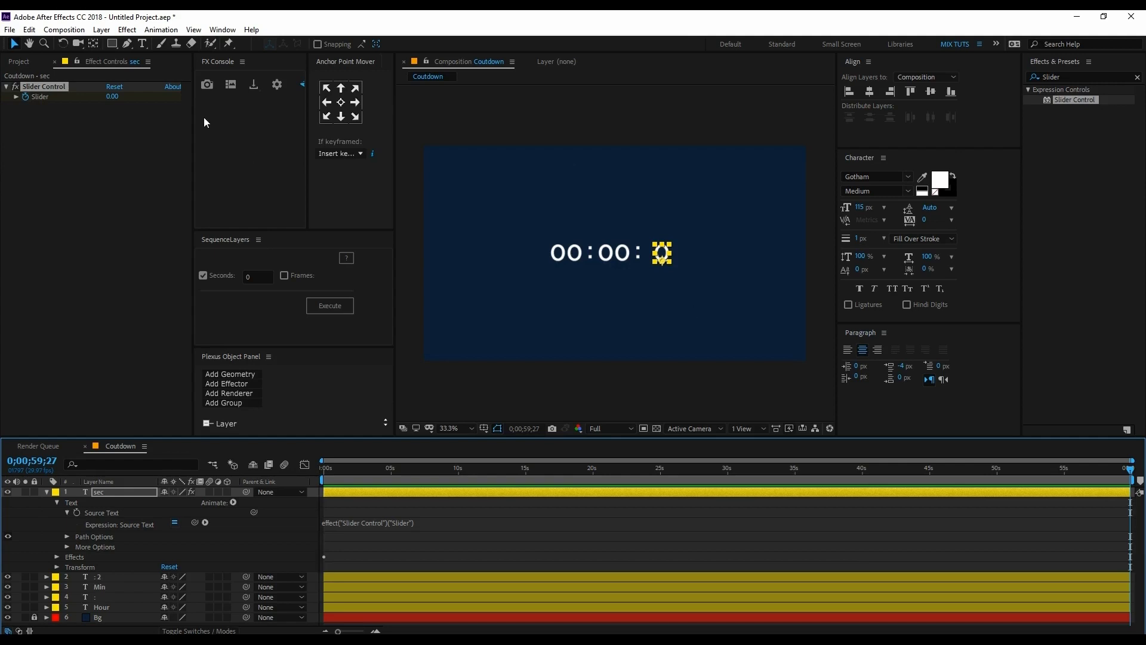
left_click(112, 97)
type("60")
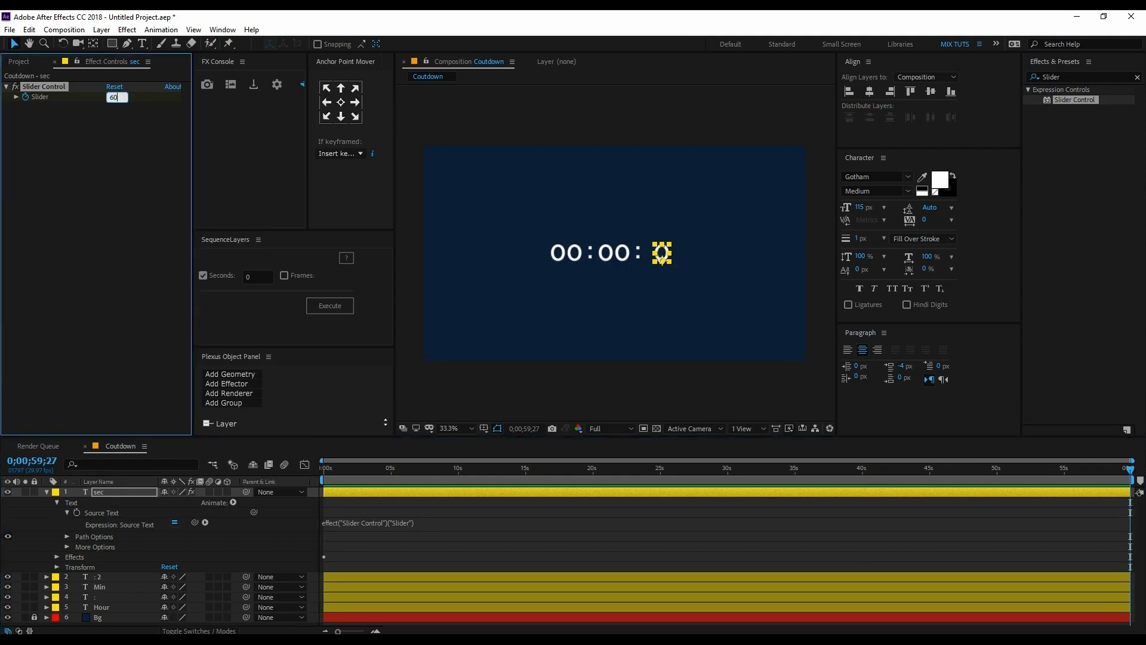
key("Return")
left_click(574, 547)
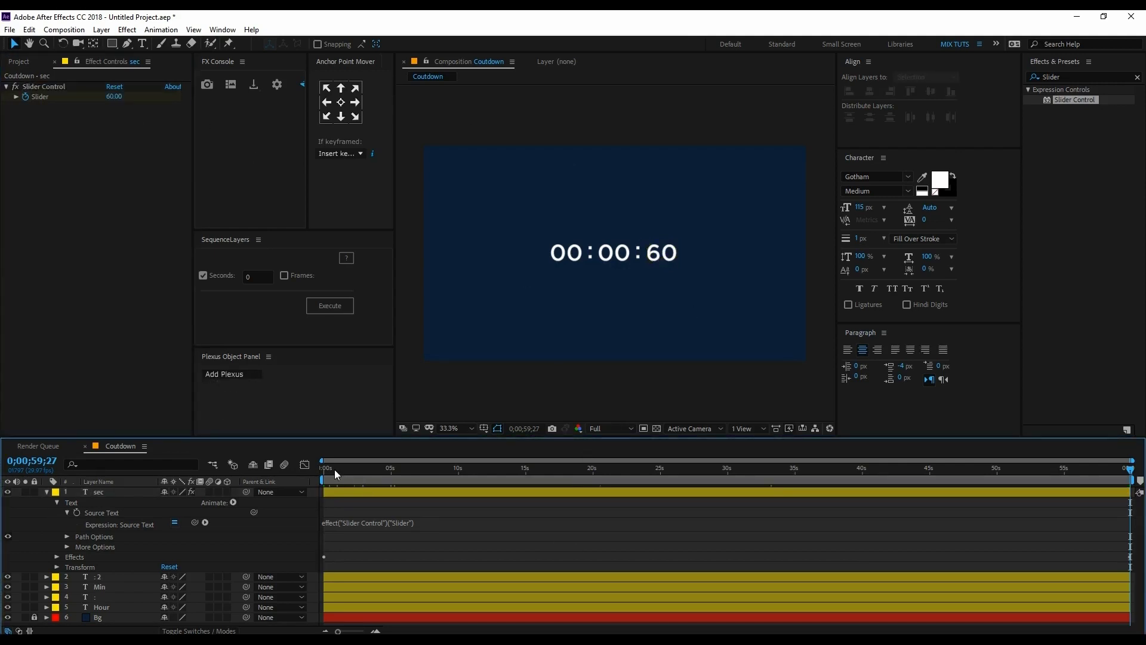
left_click_drag(333, 470, 287, 484)
Preview the counting seconds, checking around 9 and 18 seconds for decimals
key("space")
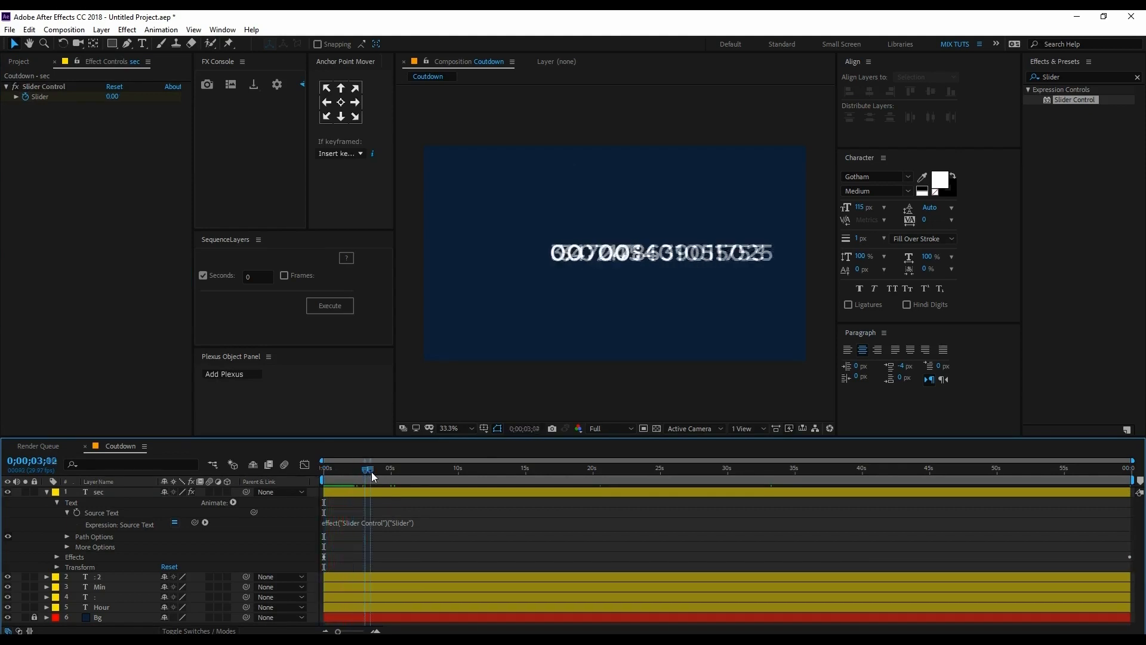
key("space")
key("space")
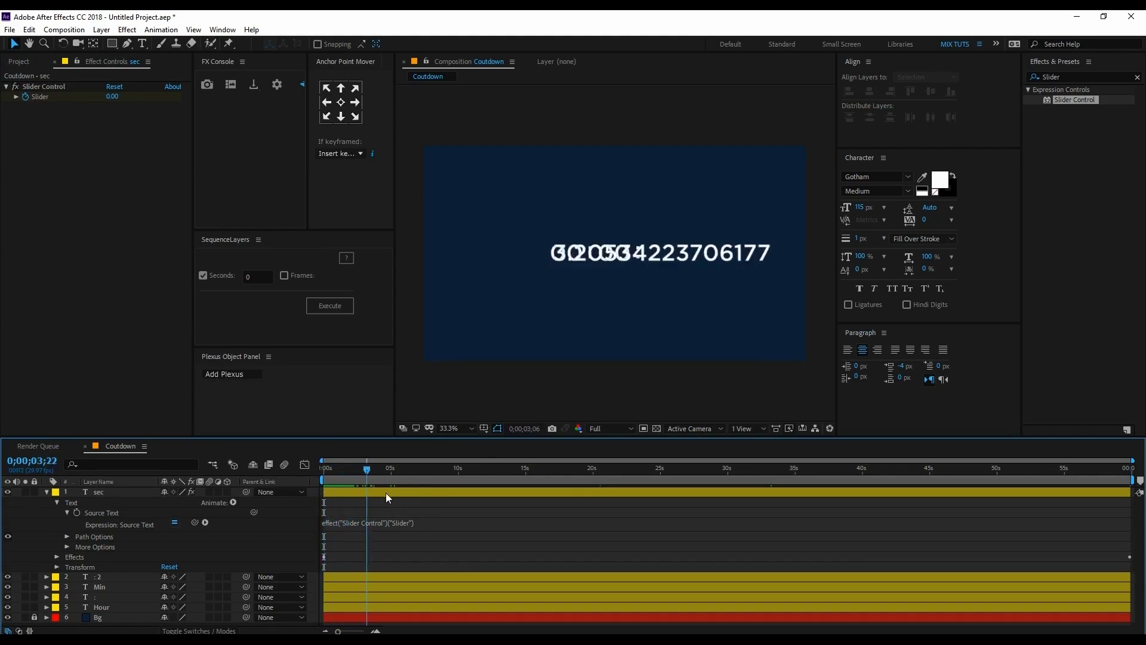
left_click_drag(431, 472, 446, 473)
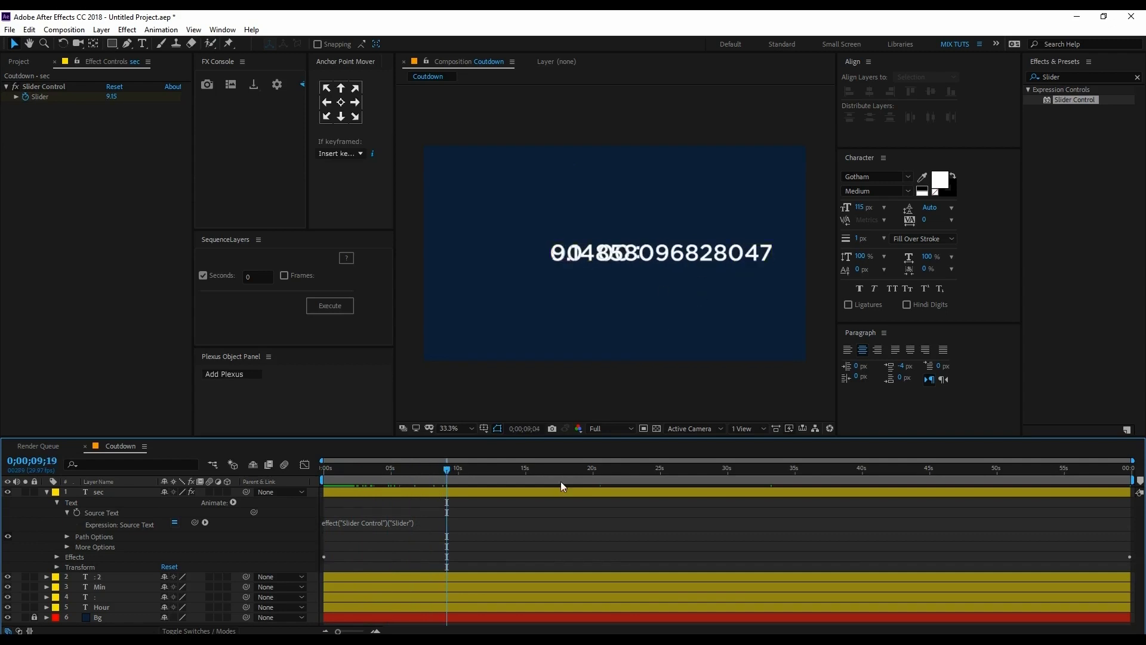
key("space")
key("space")
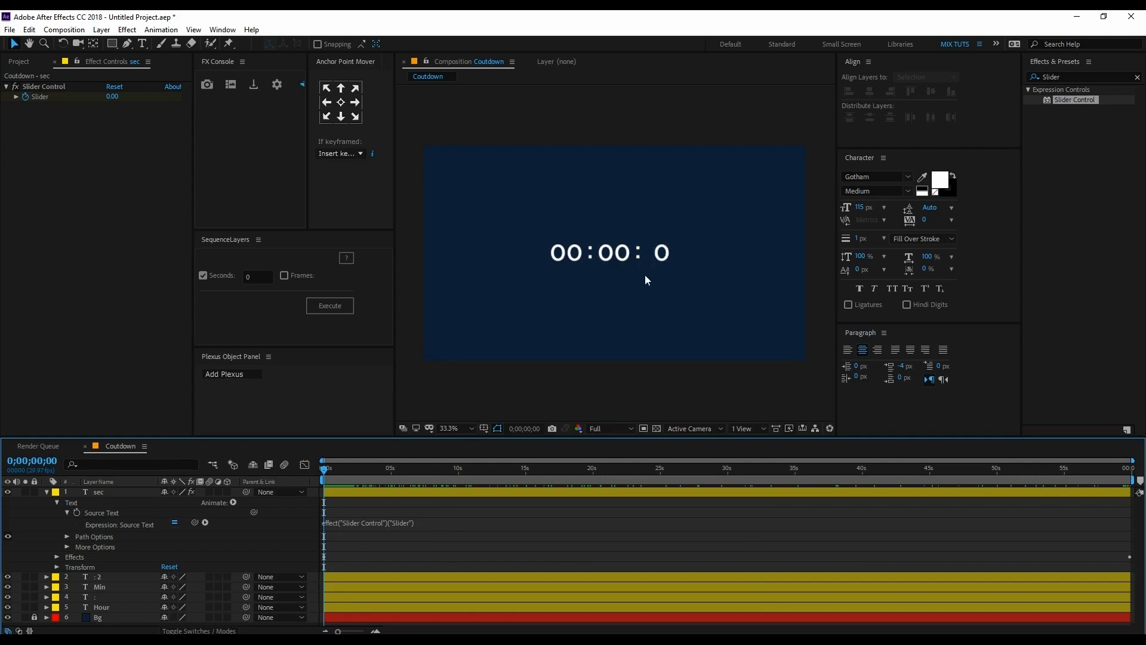
left_click_drag(327, 472, 172, 524)
Wrap the seconds expression in Math.round() and preview the whole-number count
left_click(327, 523)
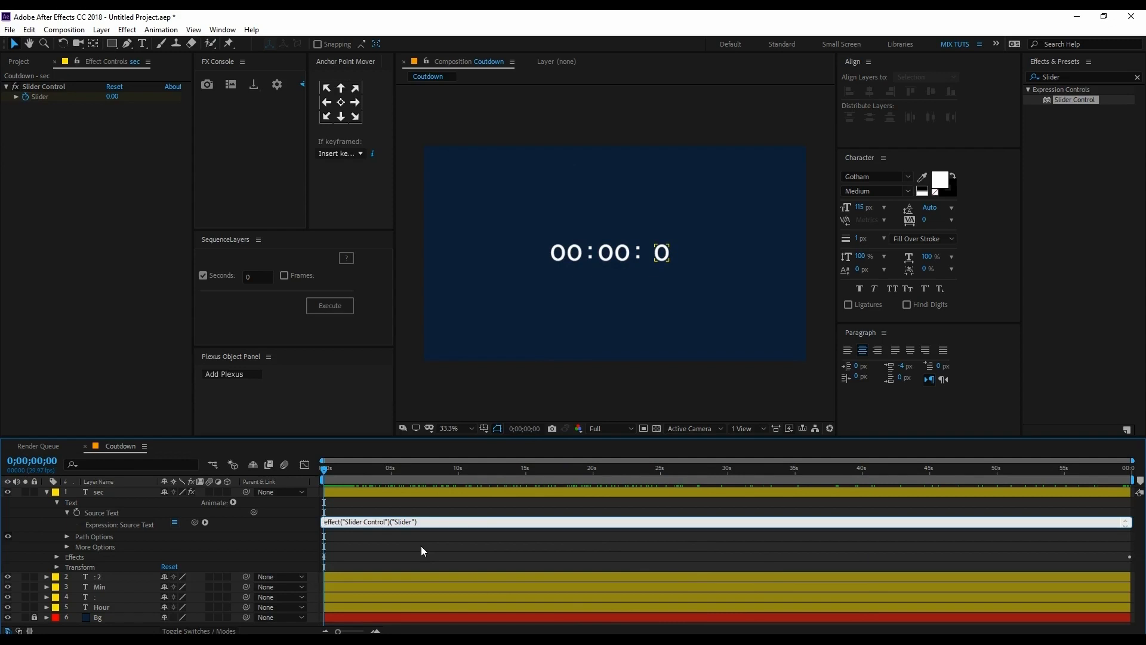
type("Math.roun")
type("d(")
left_click(444, 544)
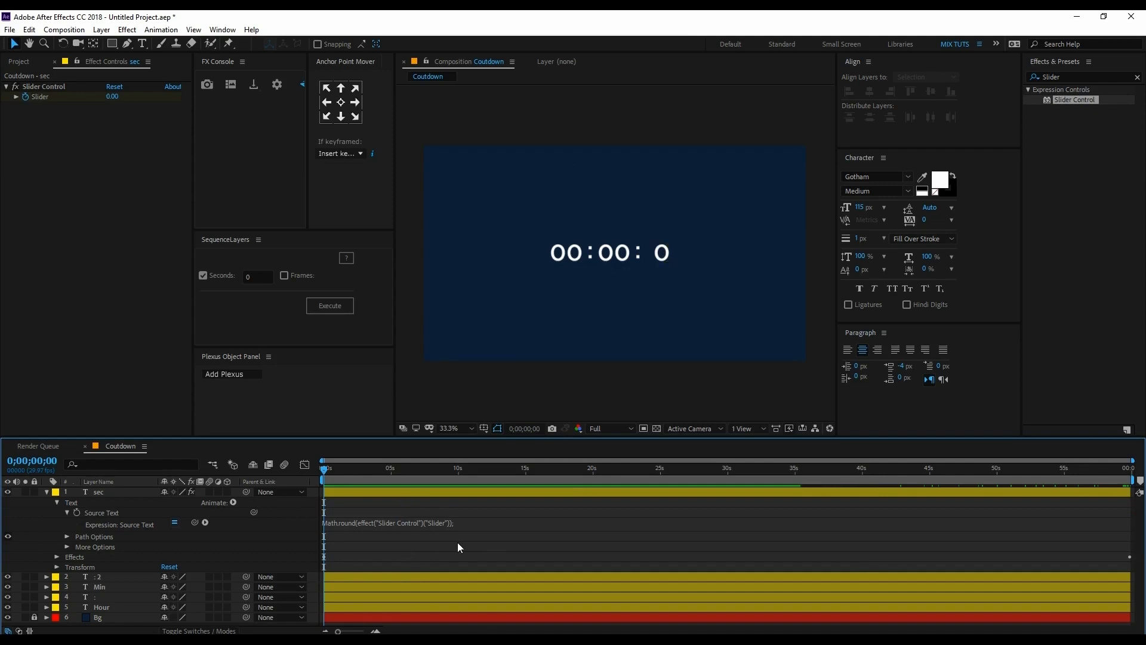
key("space")
left_click_drag(403, 470, 303, 528)
left_click(358, 523)
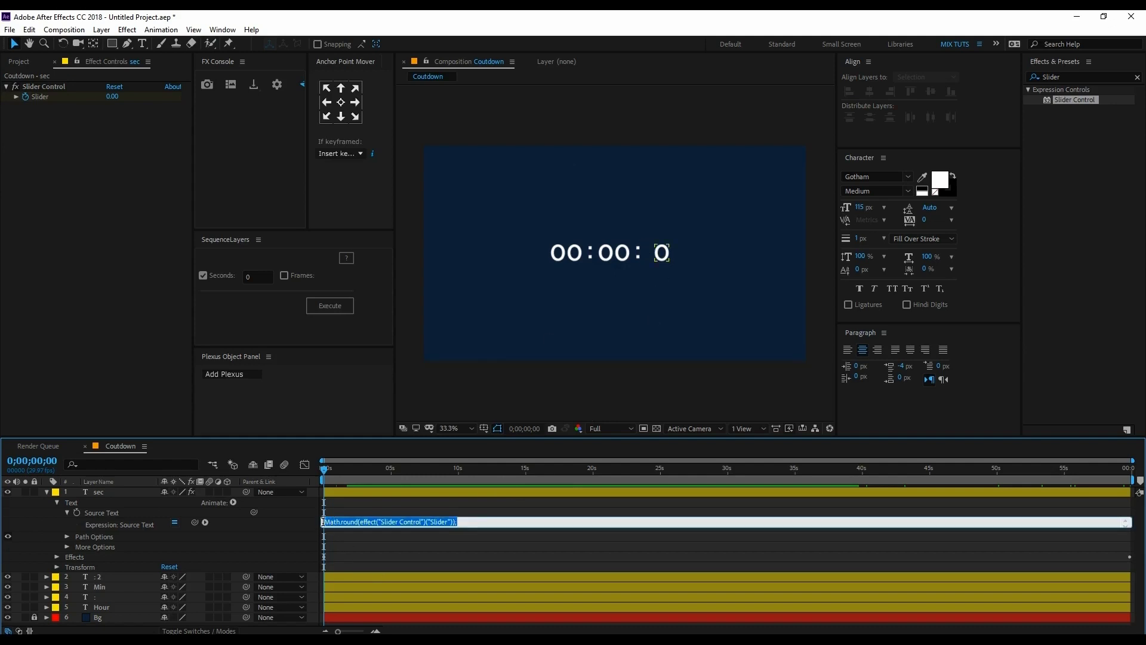
Store the rounded value as myNumber and add formattedNuber = ("0" + myNumber) for a leading zero
key("Home")
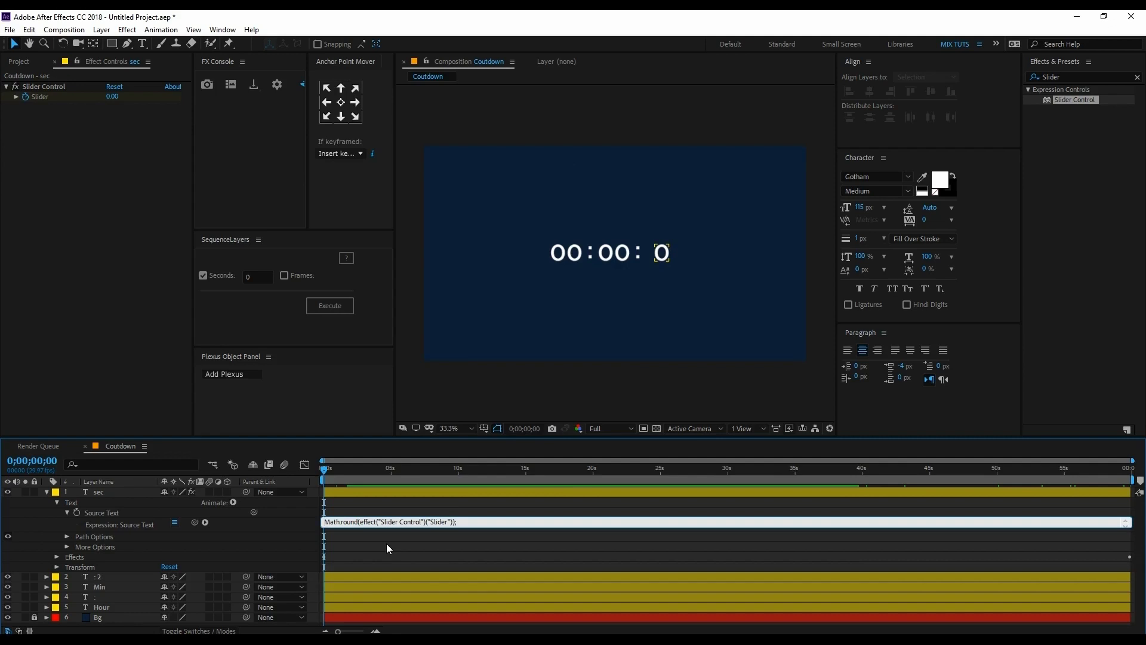
type("my")
type("Number")
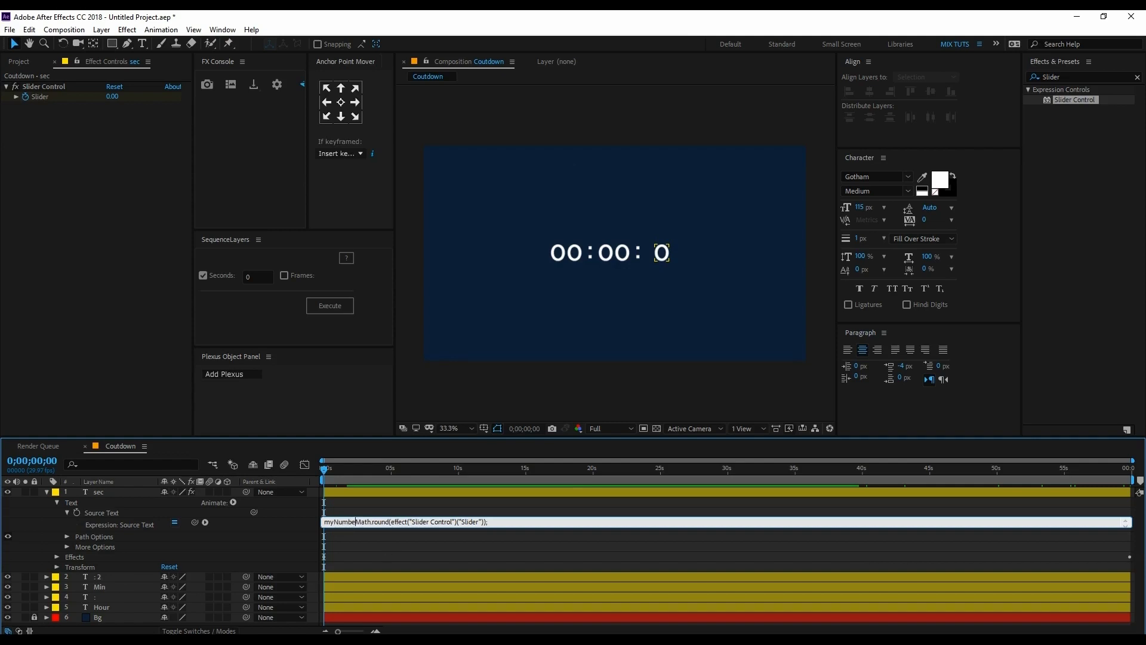
type(" =")
left_click(510, 522)
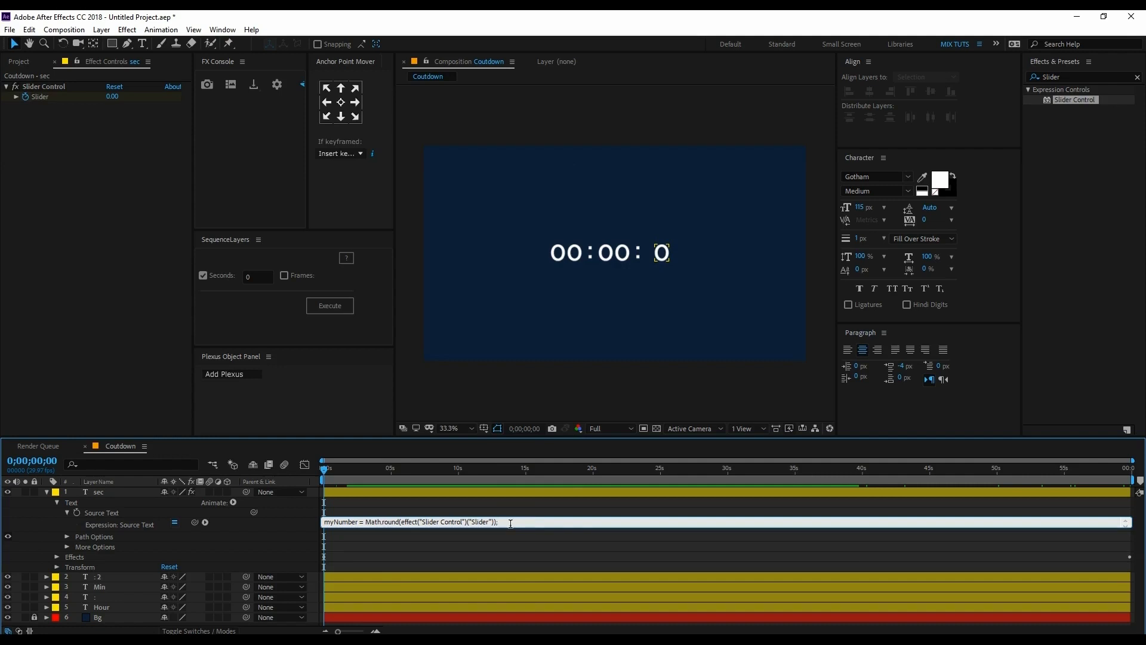
type("formattedNuber = (\"0\" + my")
type("Number);")
left_click(678, 270)
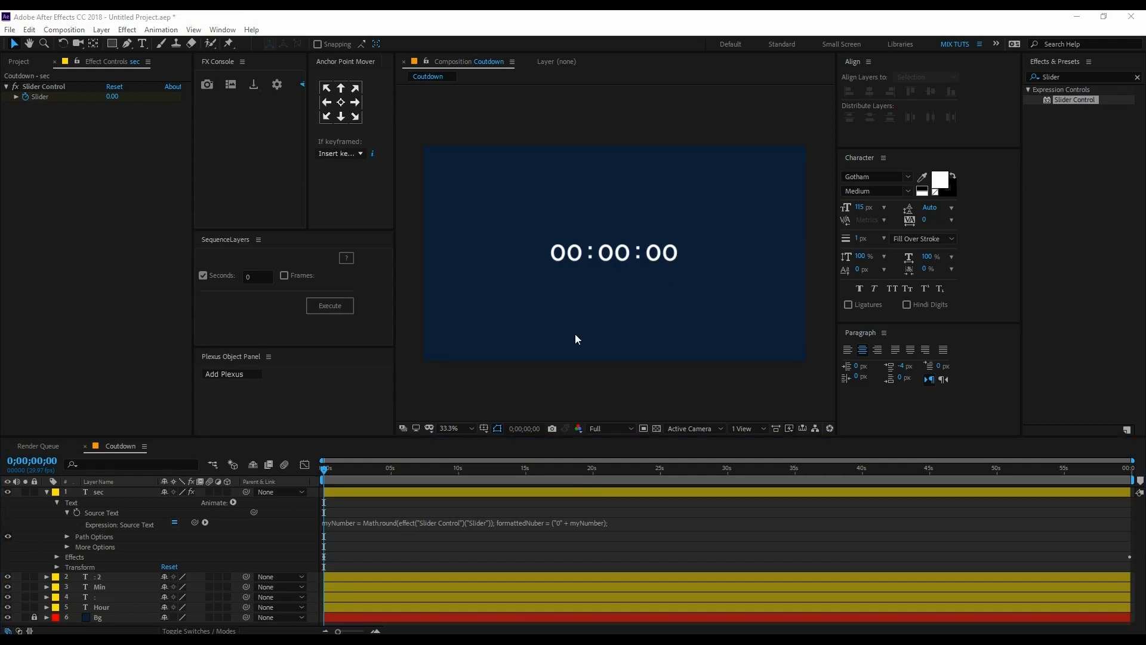
left_click_drag(333, 473, 457, 490)
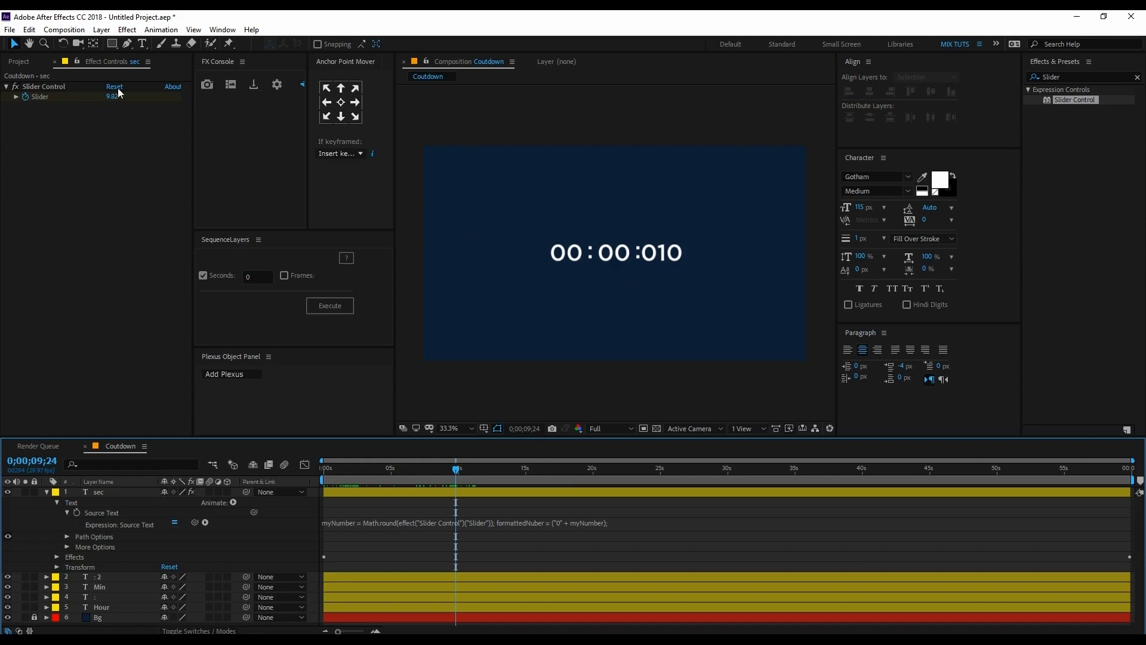
left_click_drag(463, 479, 528, 514)
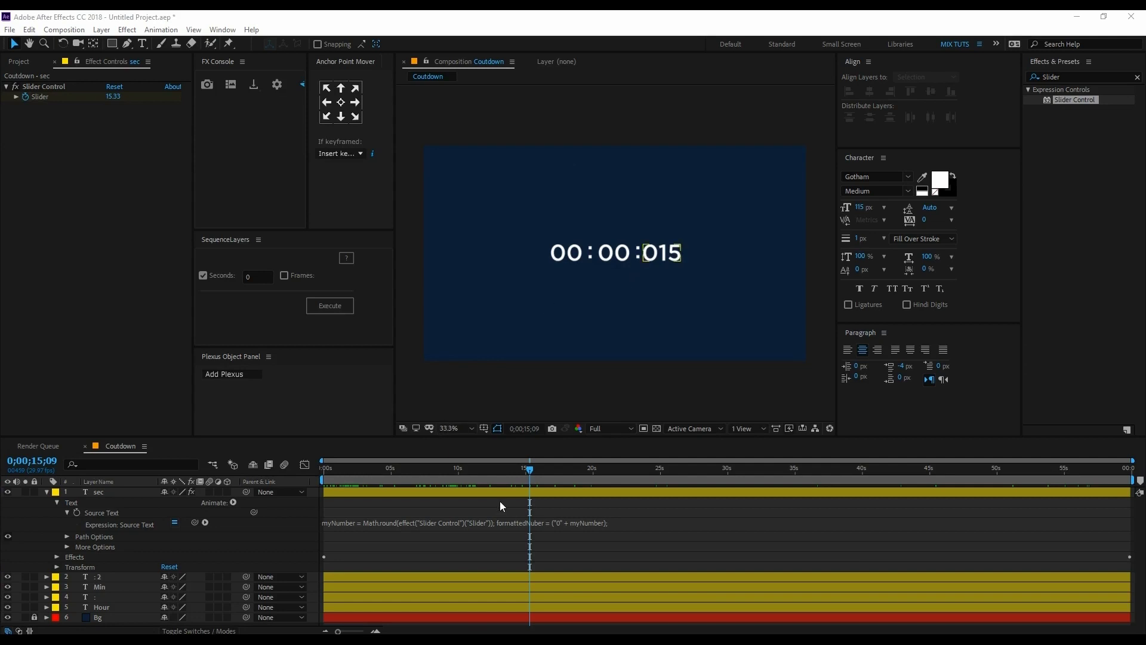
left_click_drag(460, 478, 521, 477)
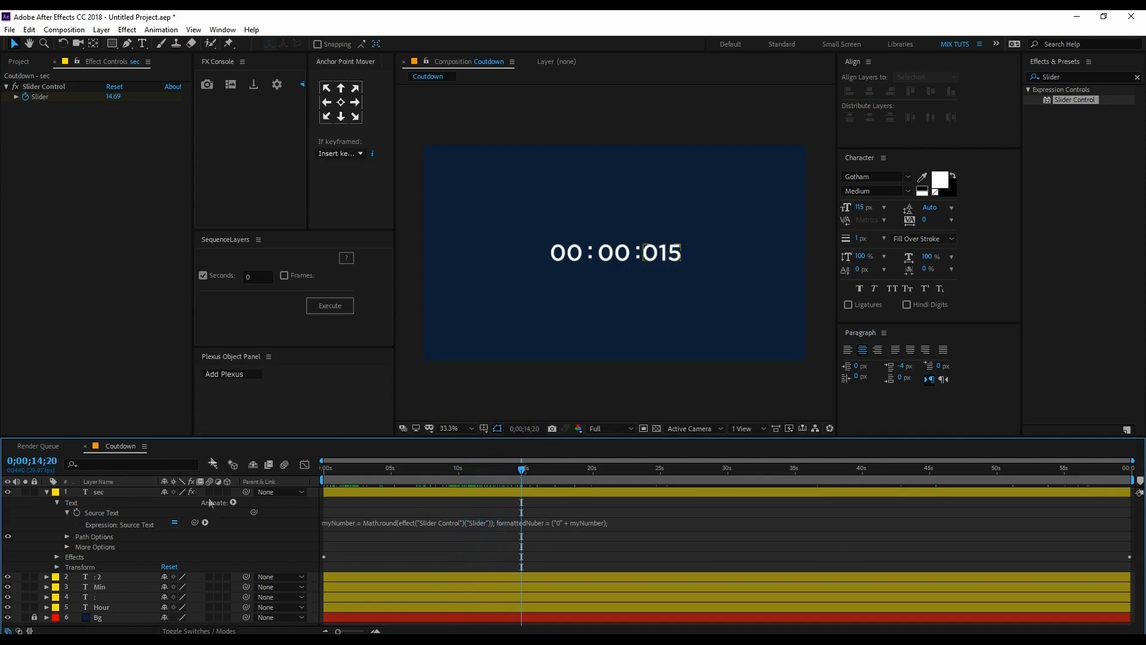
Append .slice(-2) to the padded seconds value and check the counter at 20 seconds
left_click(610, 523)
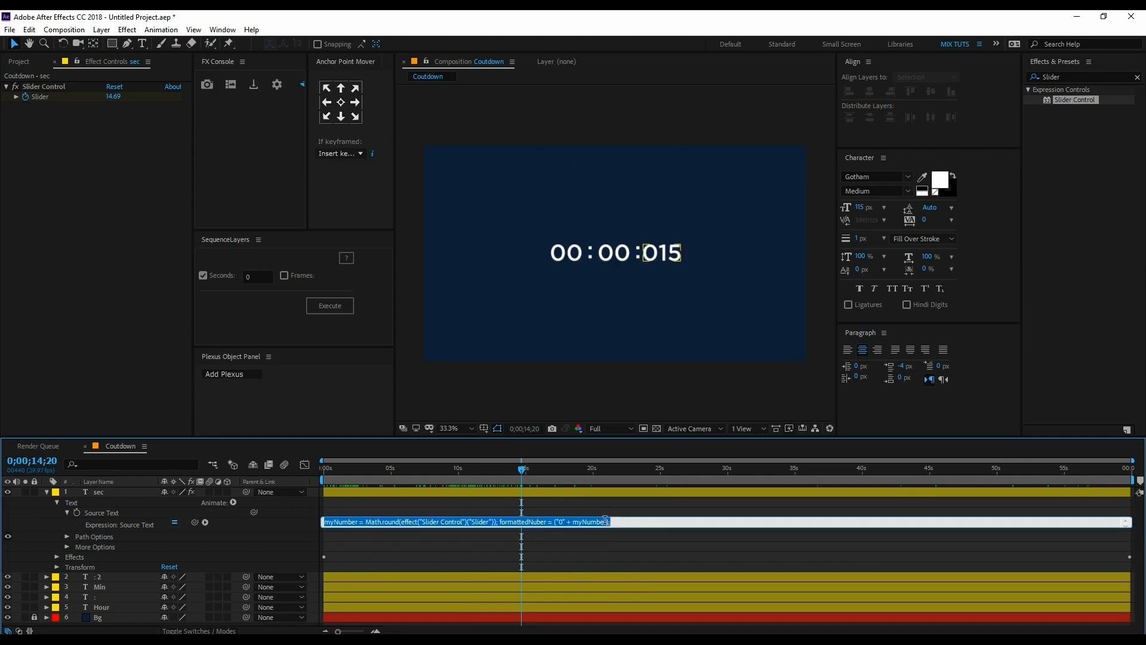
left_click(609, 523)
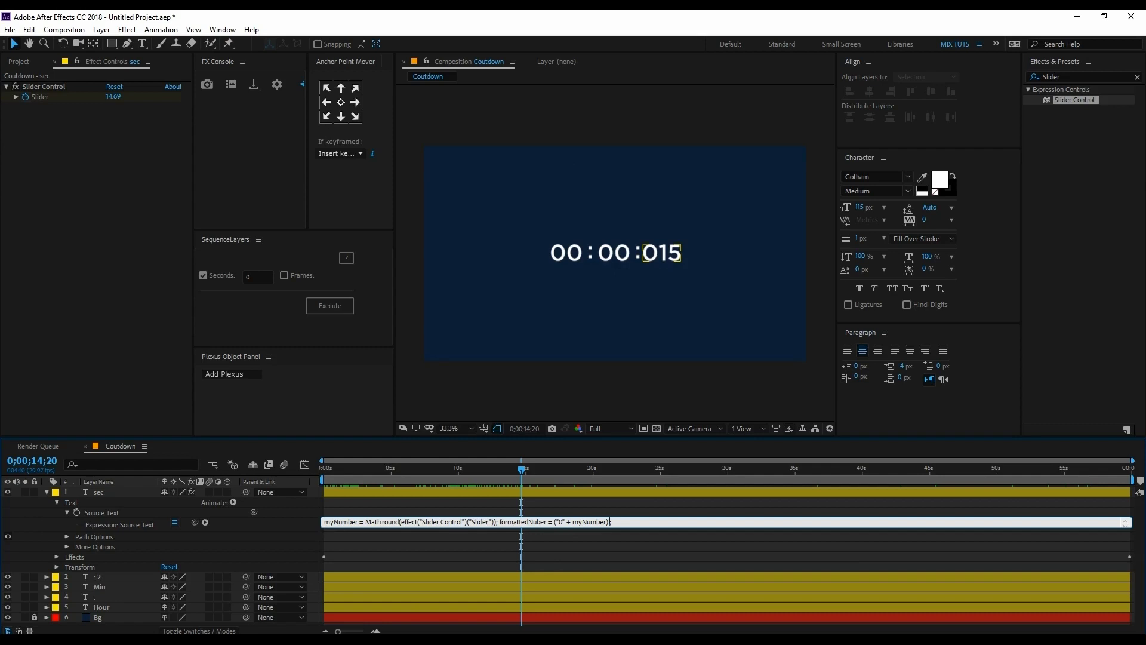
type(".slice(-2);")
left_click(642, 306)
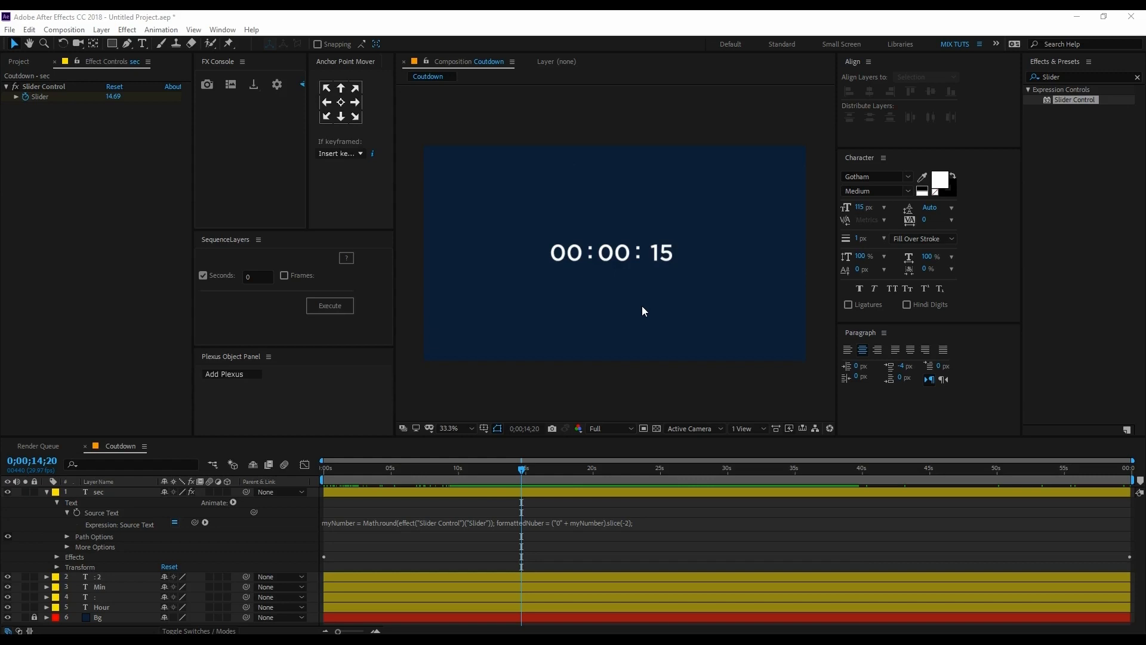
left_click(590, 469)
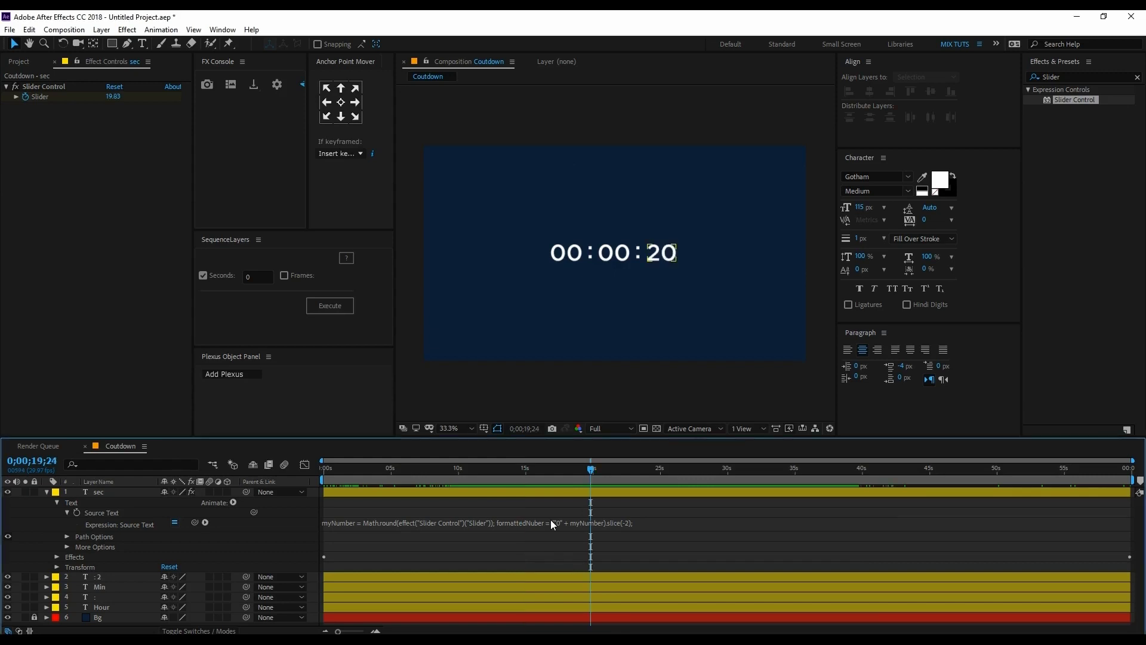
left_click(553, 522)
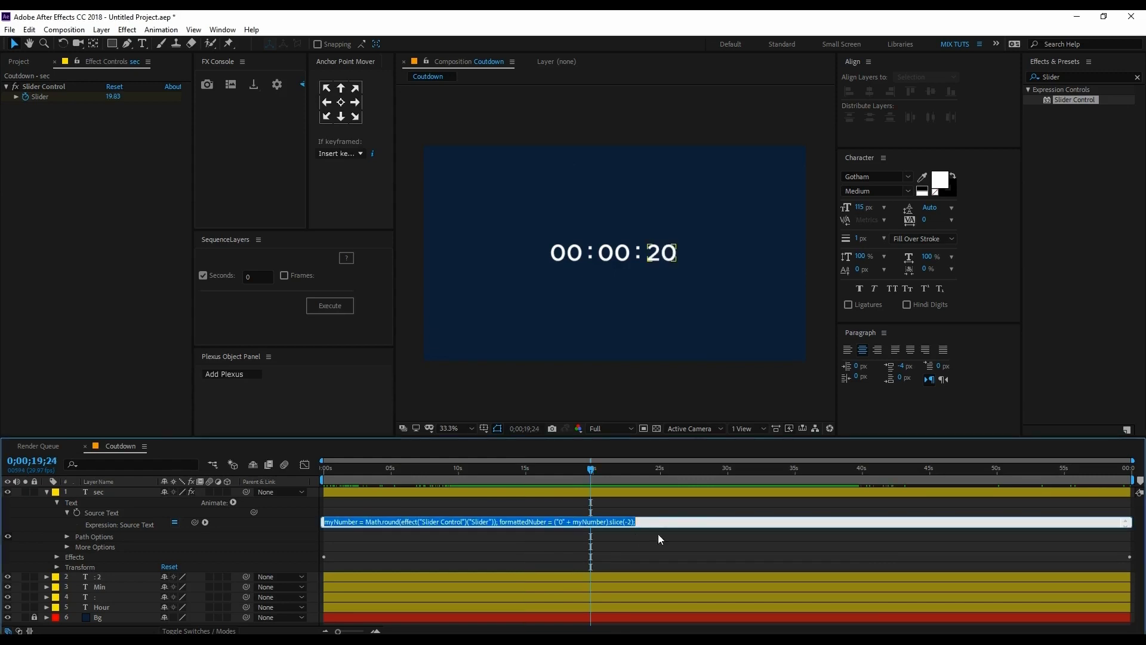
left_click(547, 550)
Collapse the layer properties and scrub the finished countdown to about 52 seconds to check it
key("Home")
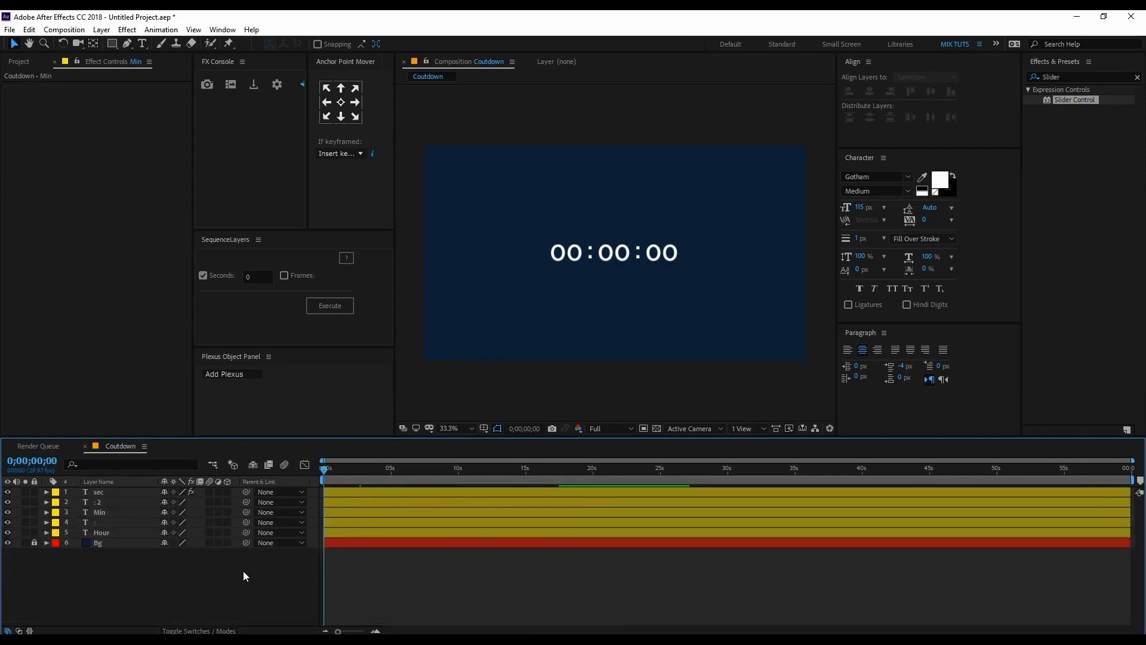
left_click_drag(324, 470, 302, 525)
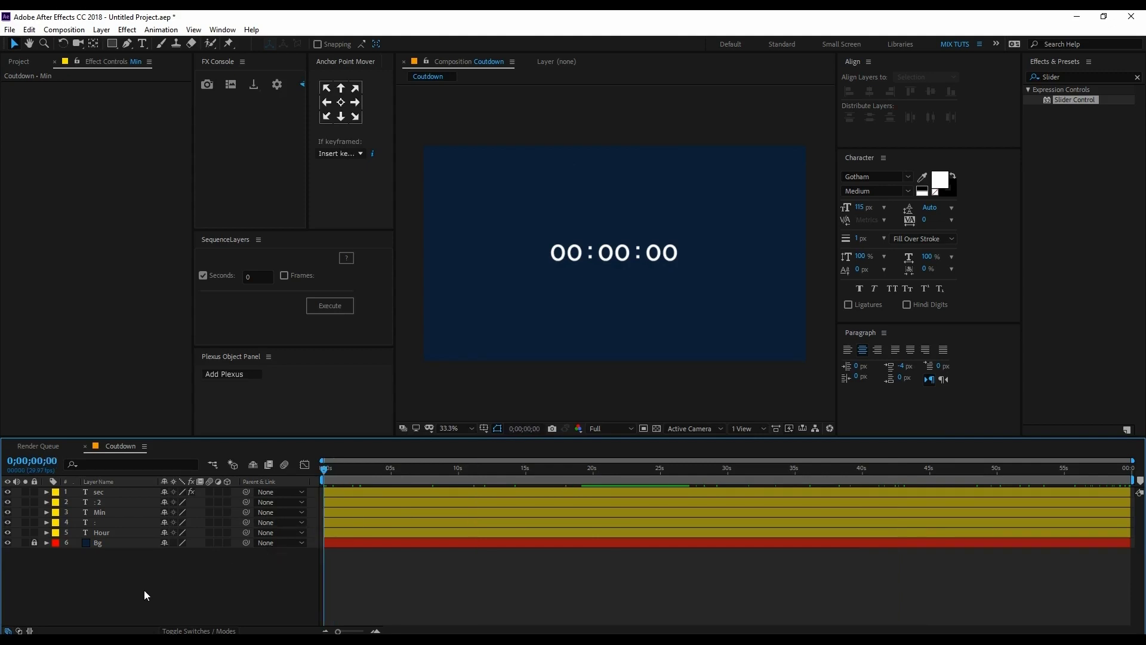